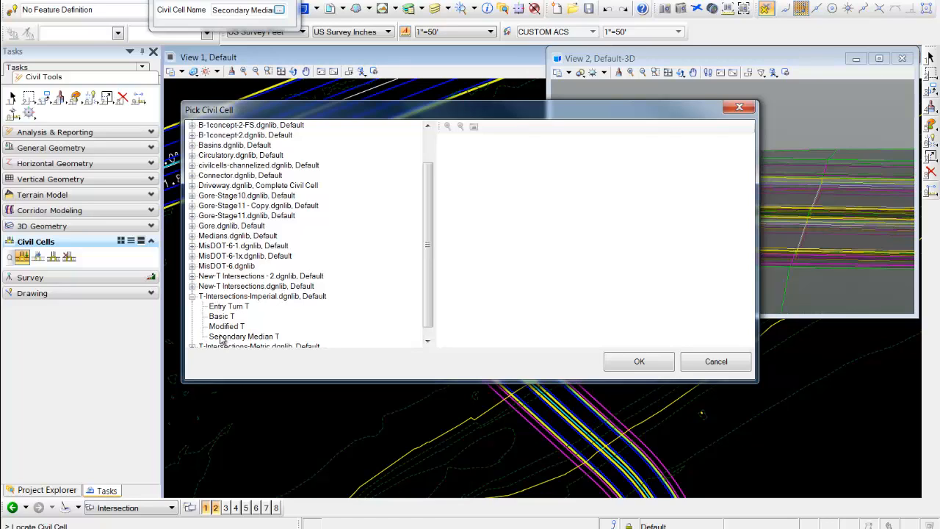
Pick the Secondary Median T civil cell and reference it to the secondary road centerline and the through road's edge of pavement, skipping the alternatives.
left_click(242, 336)
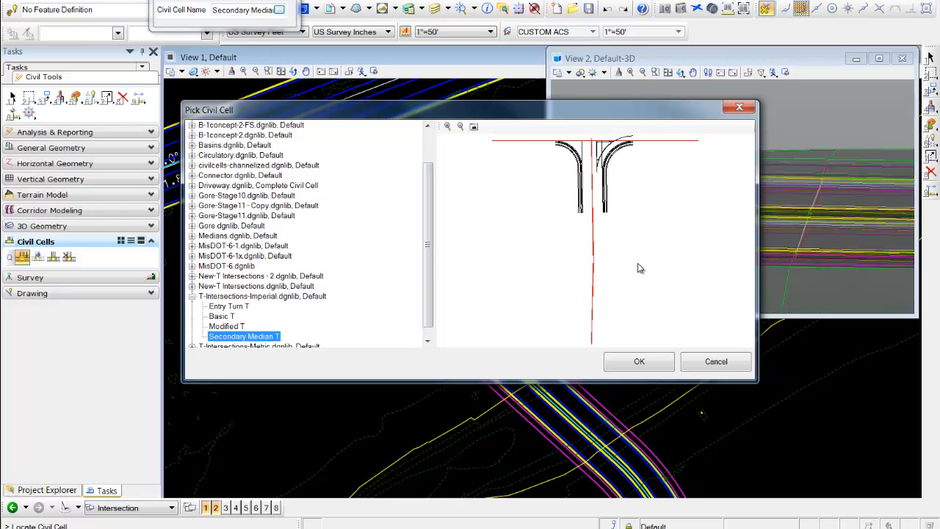
left_click(644, 365)
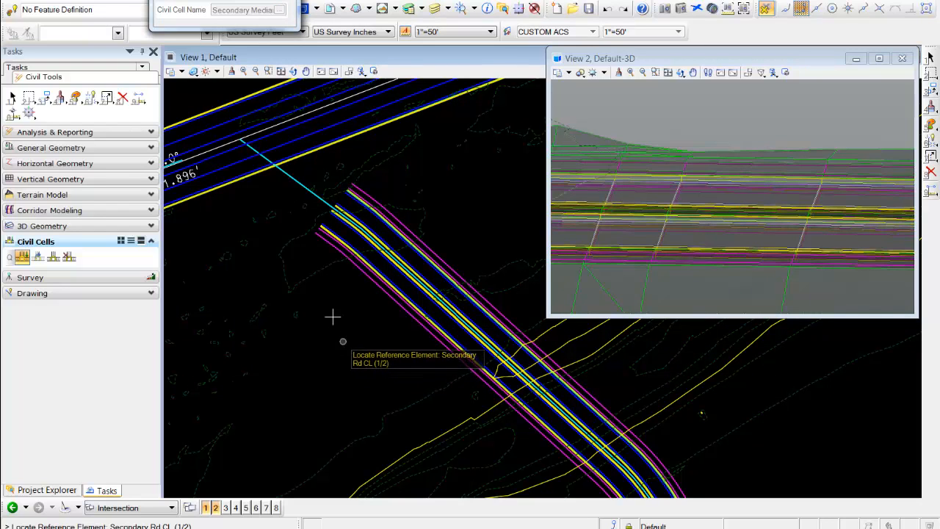
left_click(329, 202)
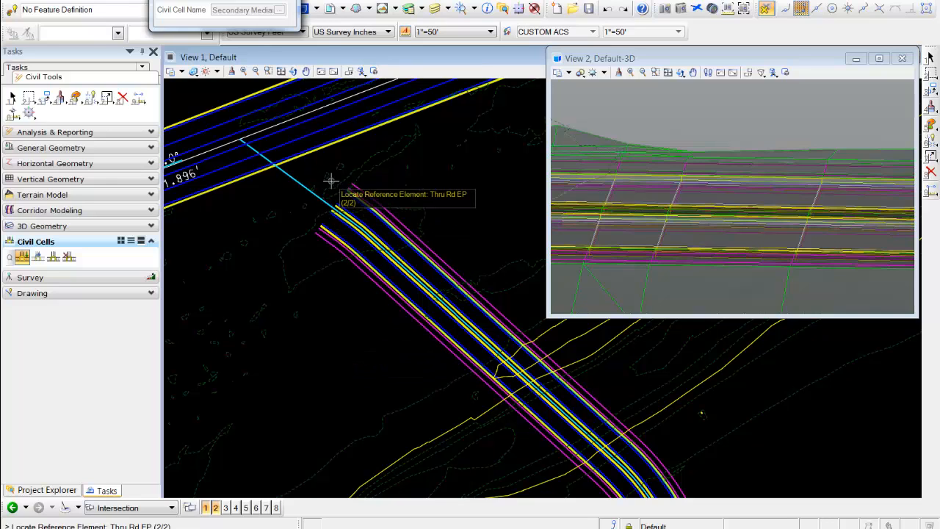
left_click(373, 125)
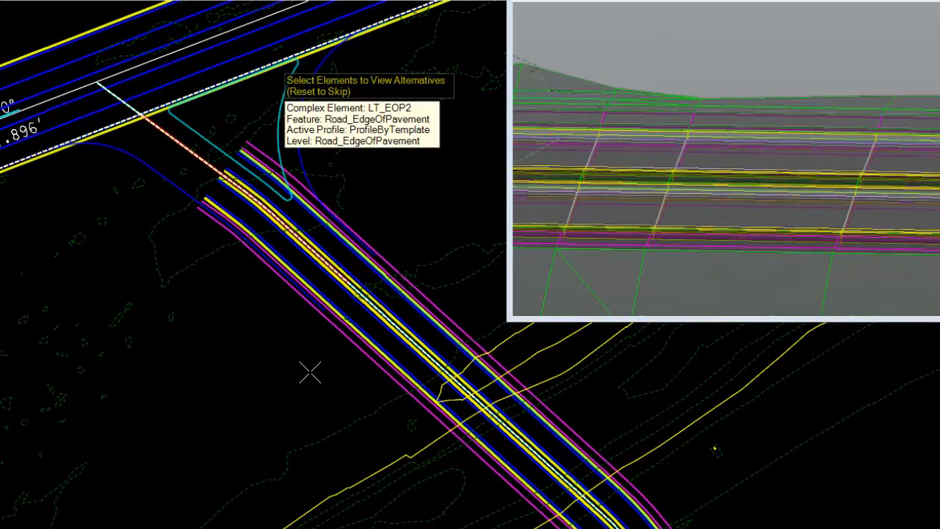
scroll(309, 372, "down", 2)
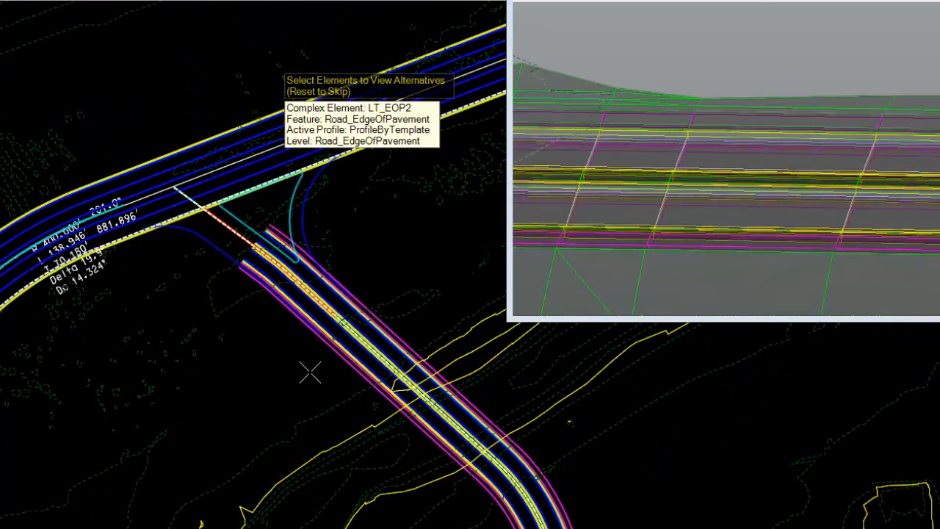
right_click(336, 200)
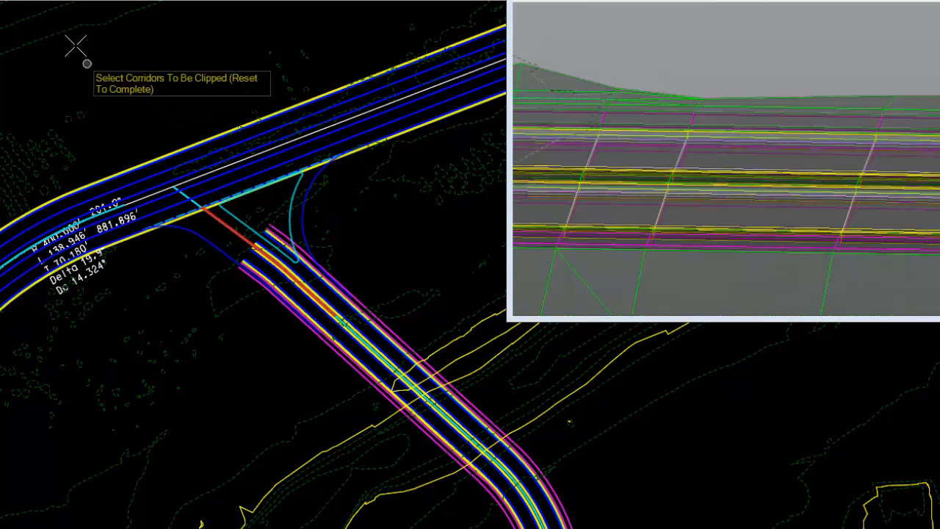
Show construction elements in the plan view and select the through road corridor for clipping.
left_click(21, 2)
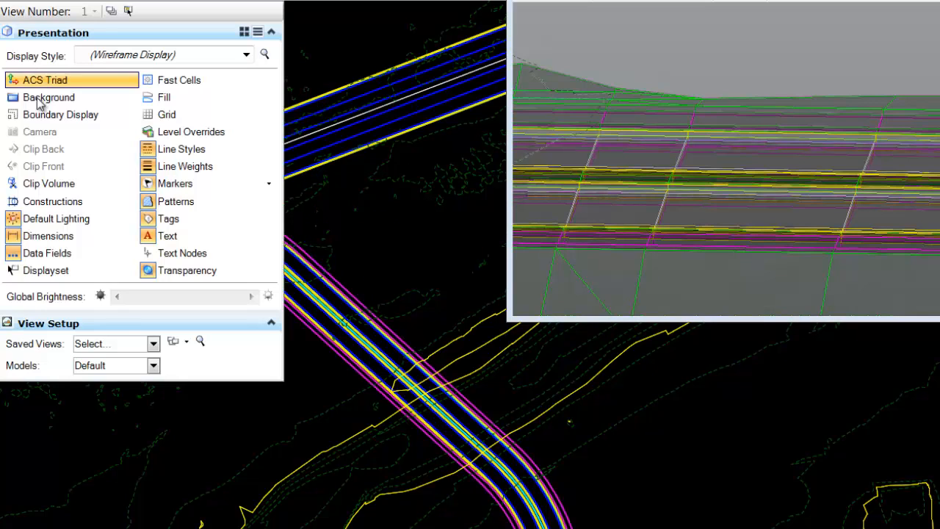
left_click(51, 200)
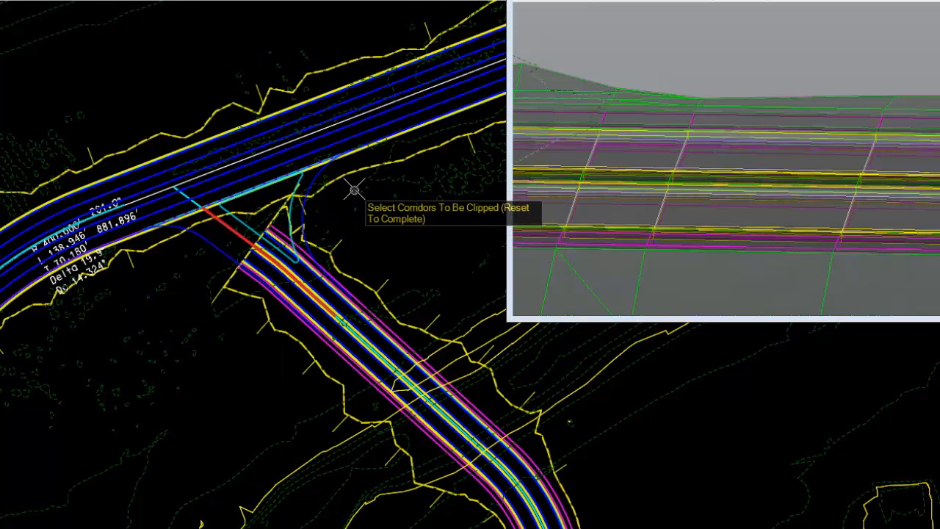
left_click(354, 171)
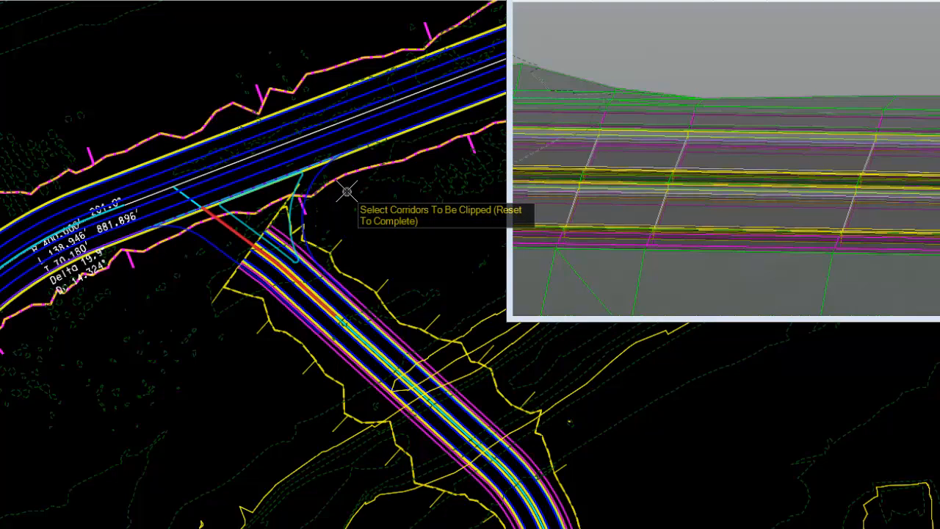
right_click(346, 192)
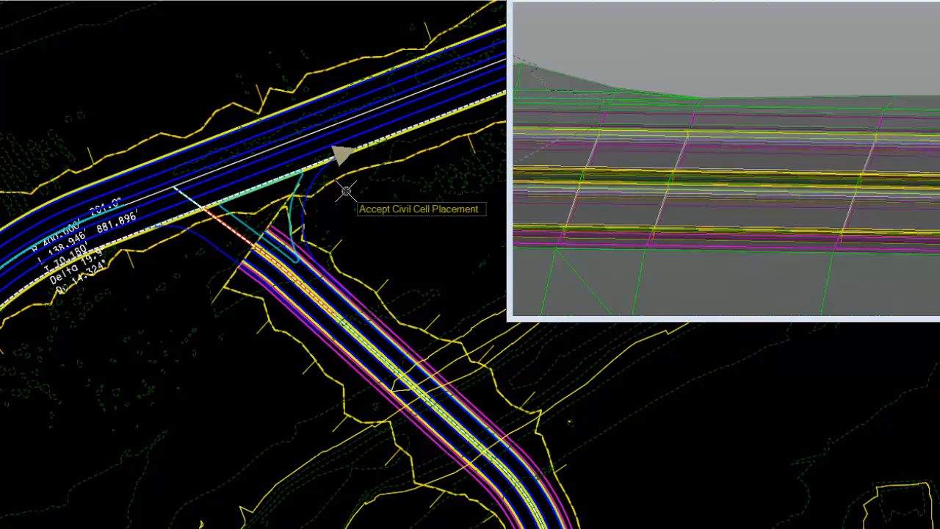
Accept the civil cell placement without choosing a job number and bring the new intersection into the 3D view.
left_click(346, 191)
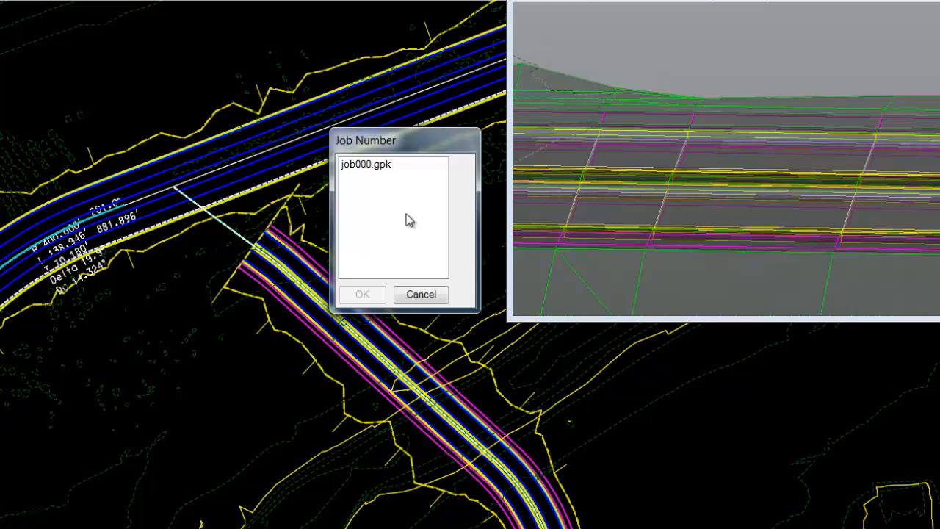
left_click(422, 295)
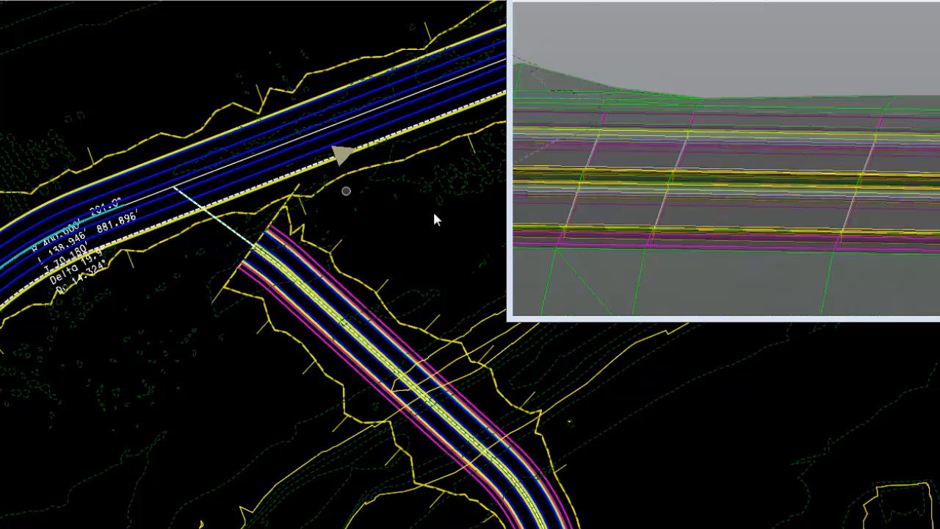
left_click(367, 250)
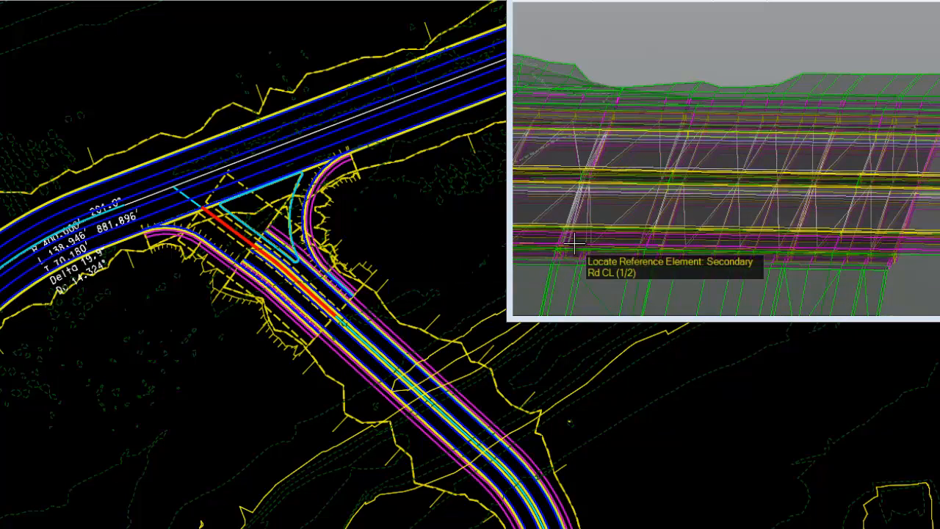
scroll(693, 242, "down", 4)
scroll(693, 242, "down", 2)
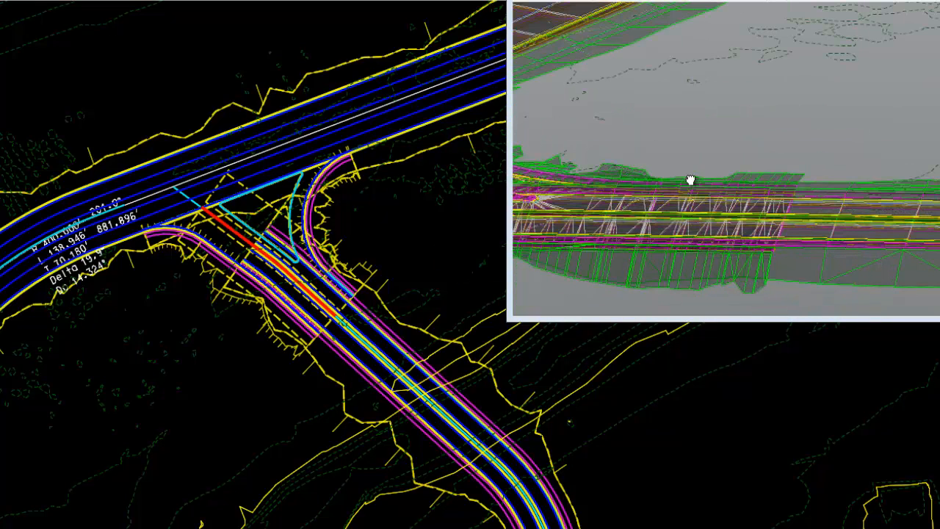
middle_click_drag(688, 181, 886, 161)
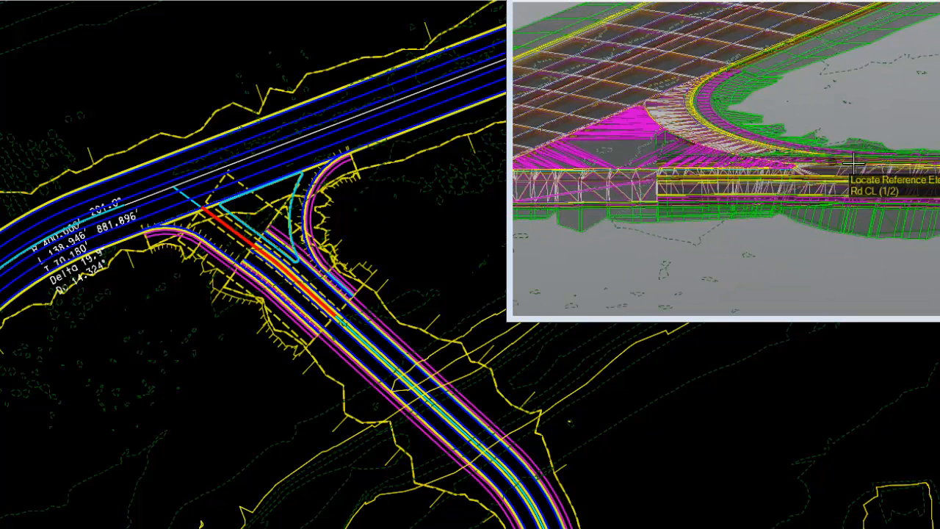
right_click(395, 241)
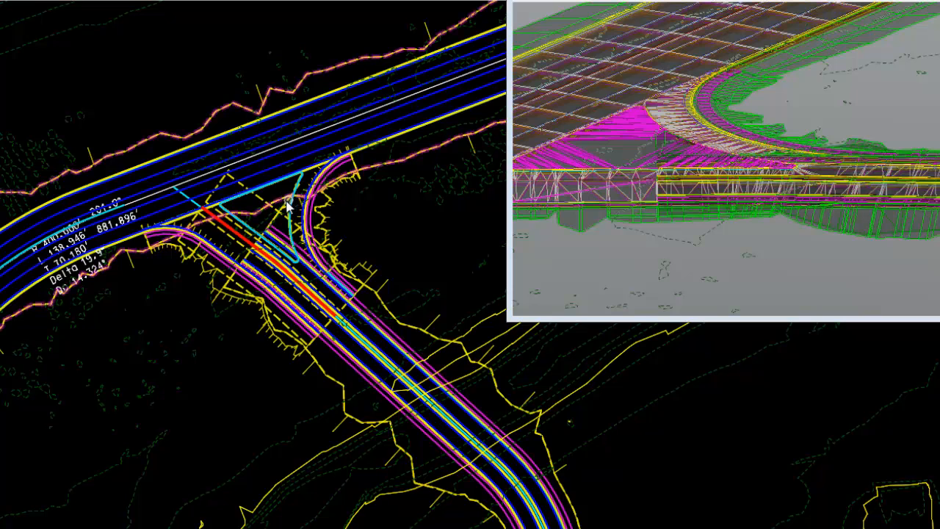
Move the start of the secondary road corridor to the civil cell's far end at station 5+13.63.
left_click(213, 300)
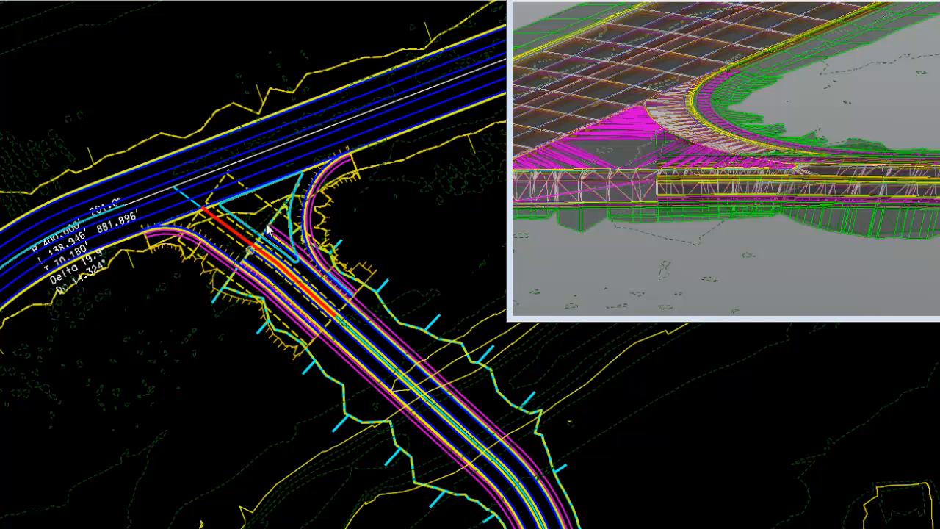
scroll(284, 199, "up", 3)
left_click(298, 182)
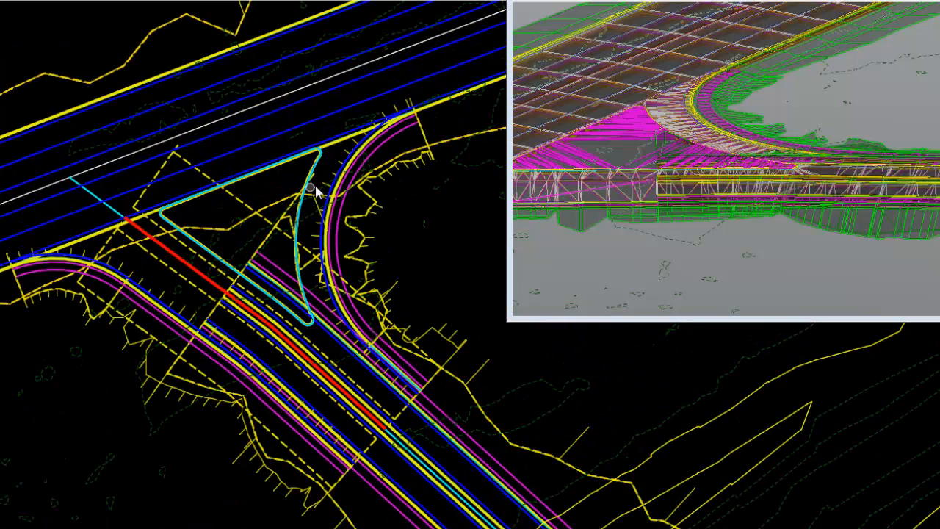
left_click(316, 182)
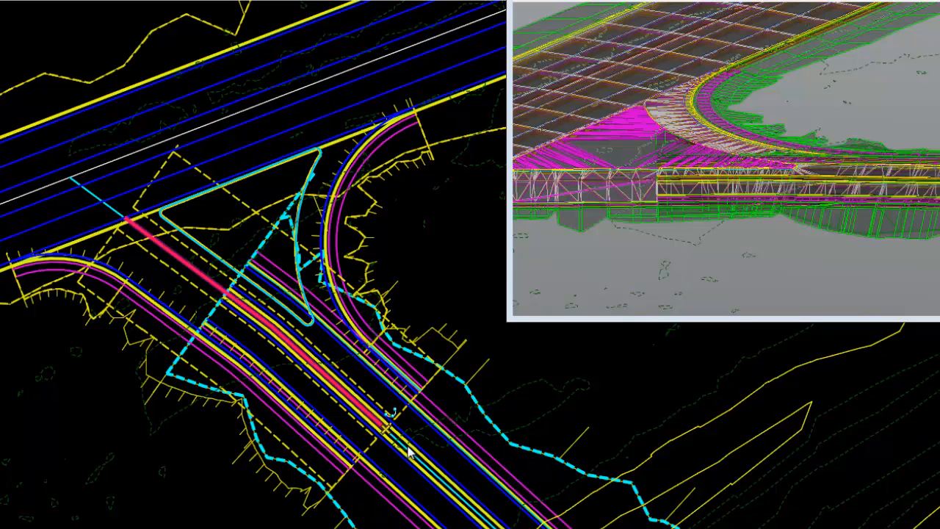
left_click(371, 424)
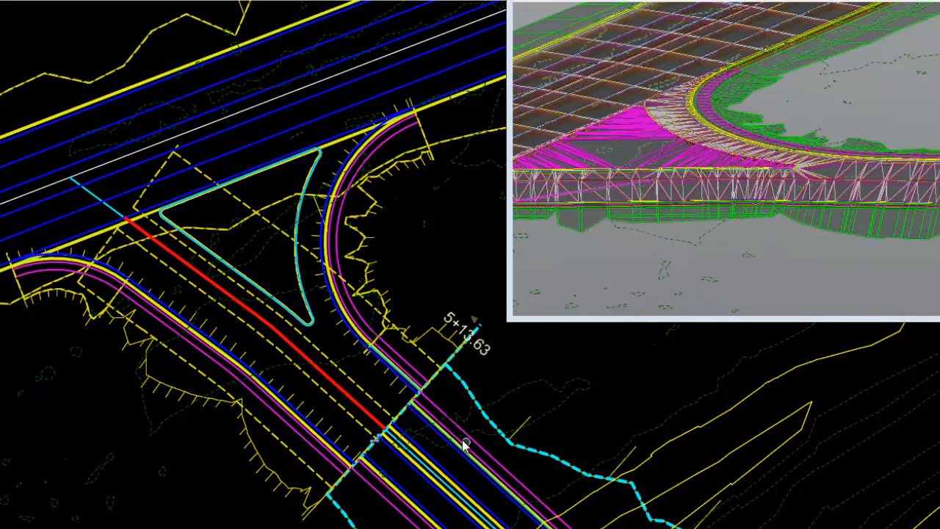
Hide the construction elements in the plan view around the joint between the civil cell and the secondary road corridor.
middle_click_drag(465, 445, 394, 242)
scroll(306, 262, "up", 2)
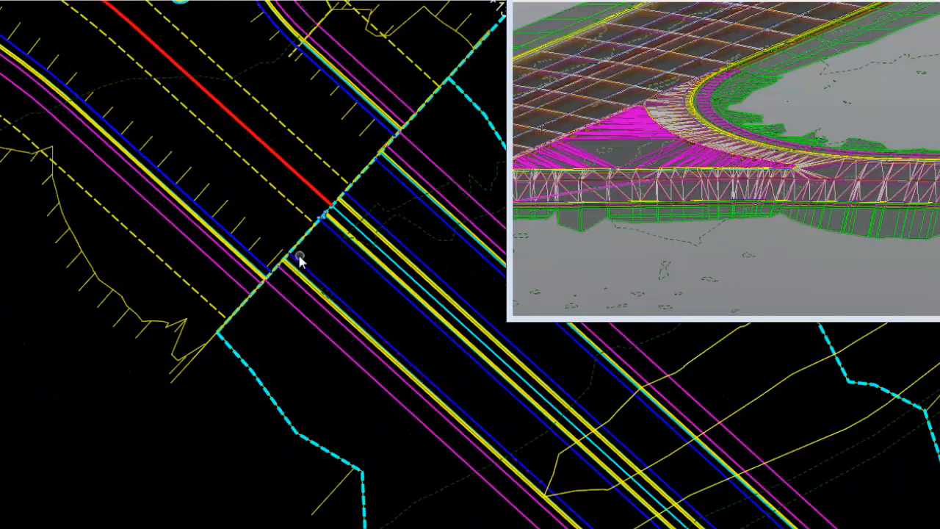
middle_click_drag(301, 259, 350, 425)
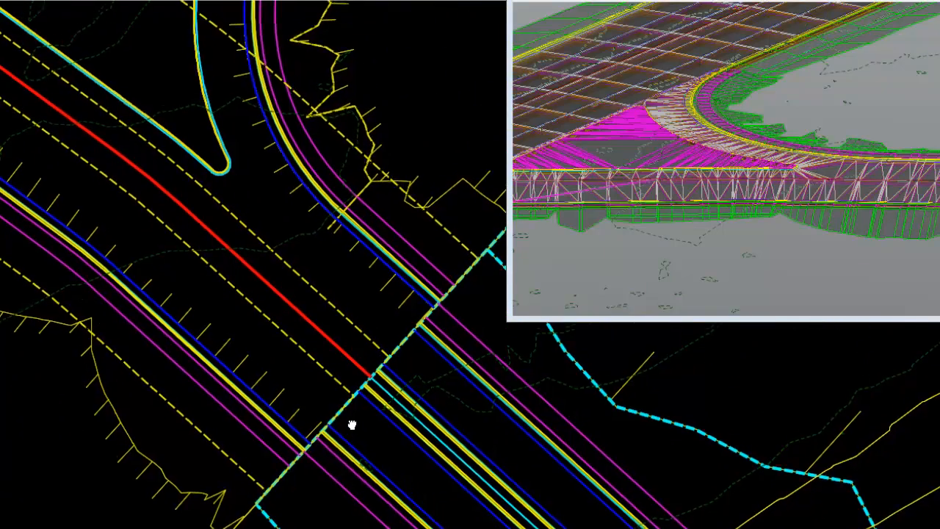
left_click(22, 4)
left_click(51, 201)
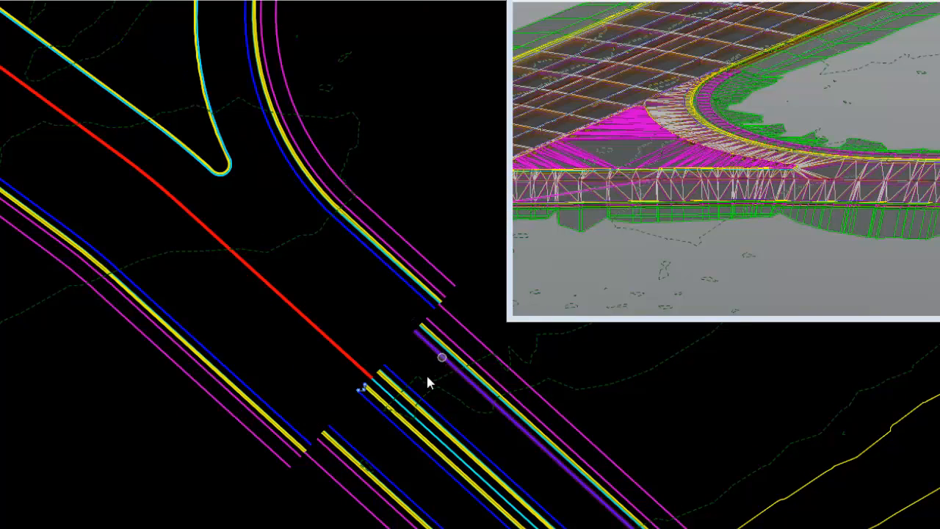
Set the end offset of the civil cell's lower-left edge of pavement to 17 at station 1+75.00.
left_click(286, 419)
scroll(282, 400, "down", 1)
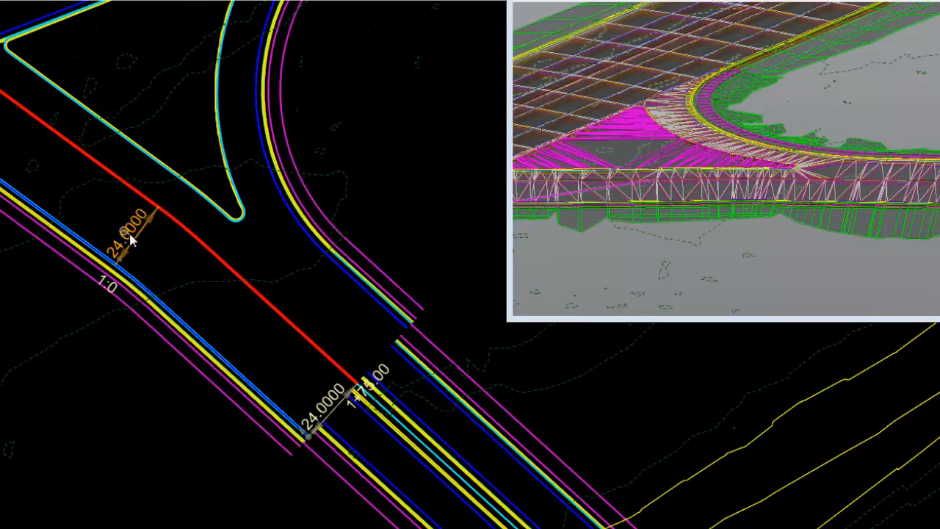
left_click(323, 395)
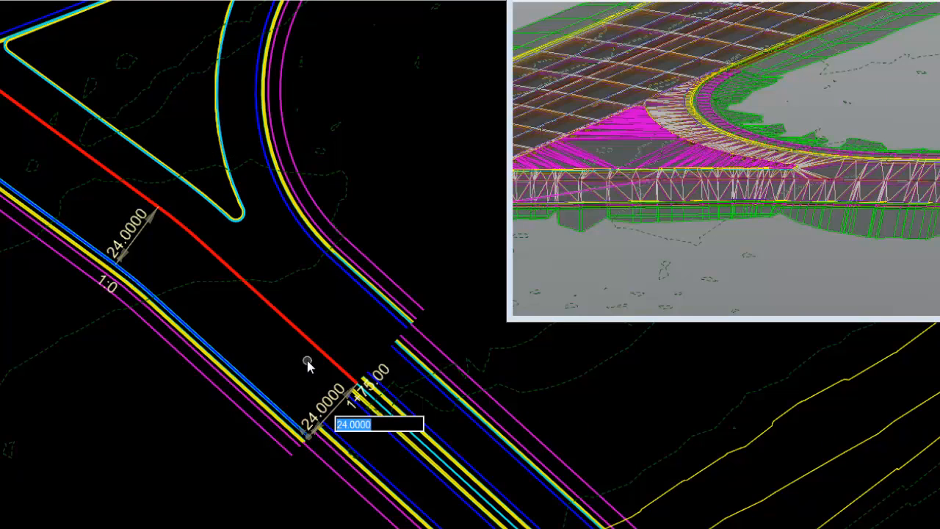
type("17")
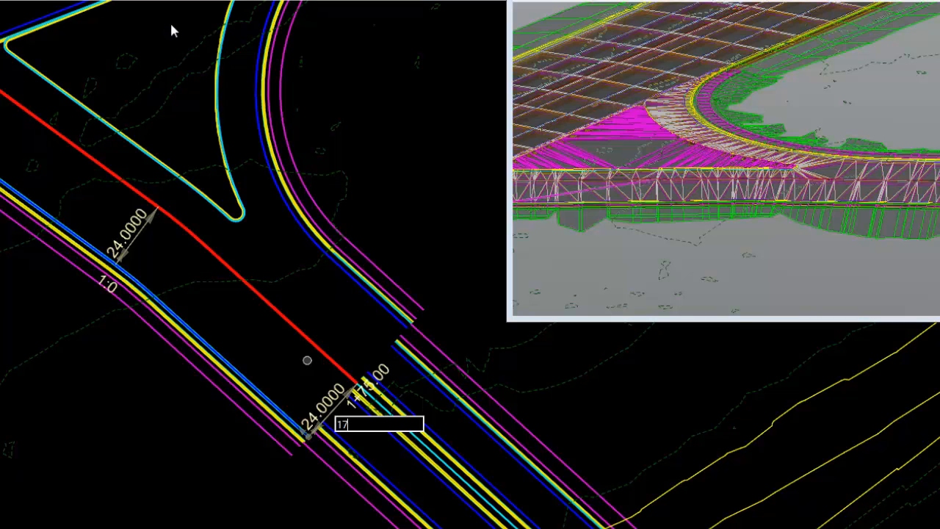
key("Return")
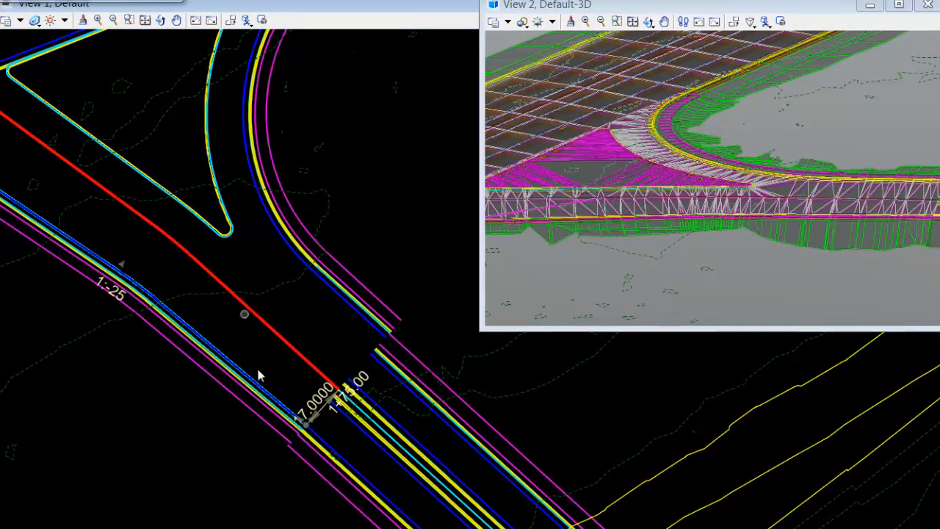
Examine the tapered edge of pavement and open its element information, expanding the elements it depends on.
scroll(317, 430, "up", 3)
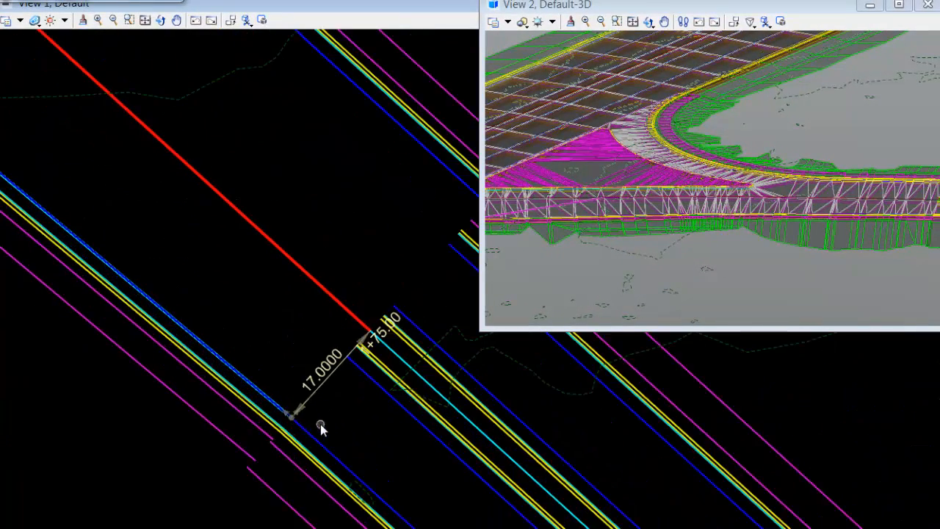
scroll(303, 413, "down", 2)
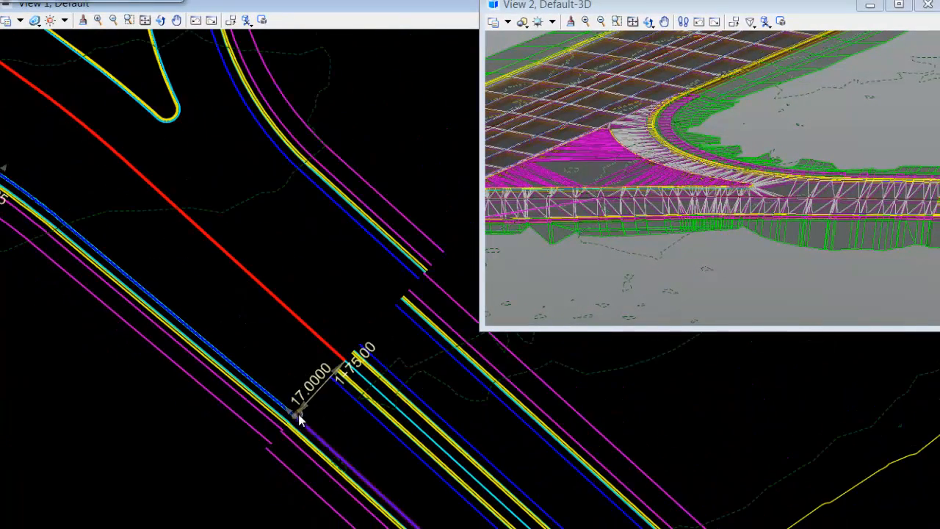
middle_click_drag(596, 189, 796, 214, "shift")
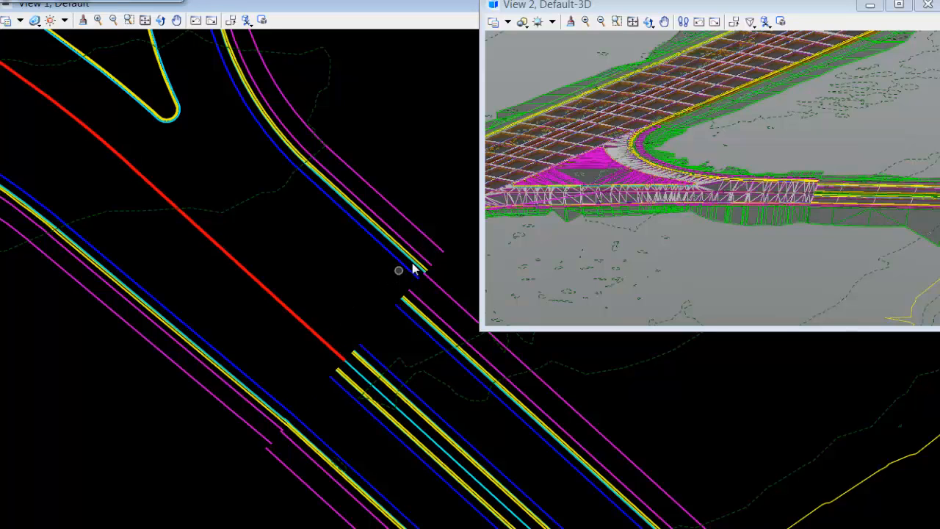
left_click(277, 399)
mouse_move(275, 400)
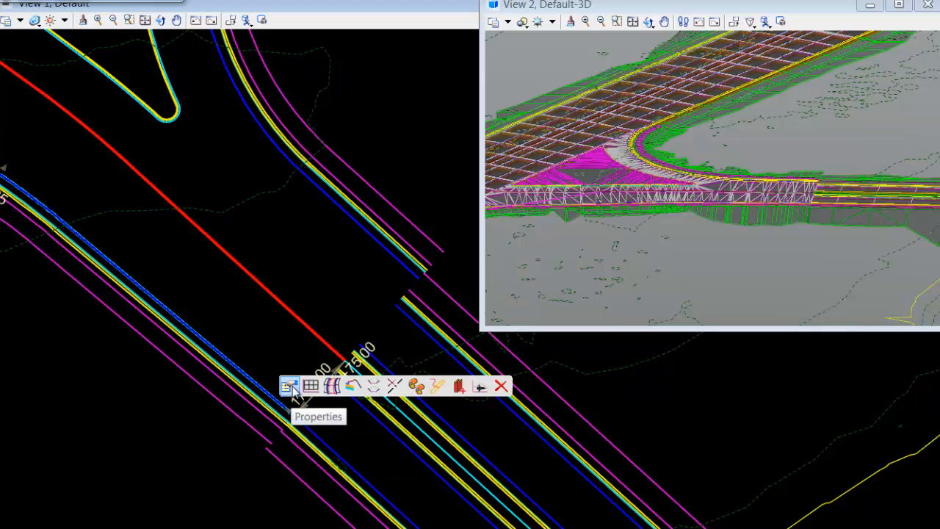
left_click(263, 357)
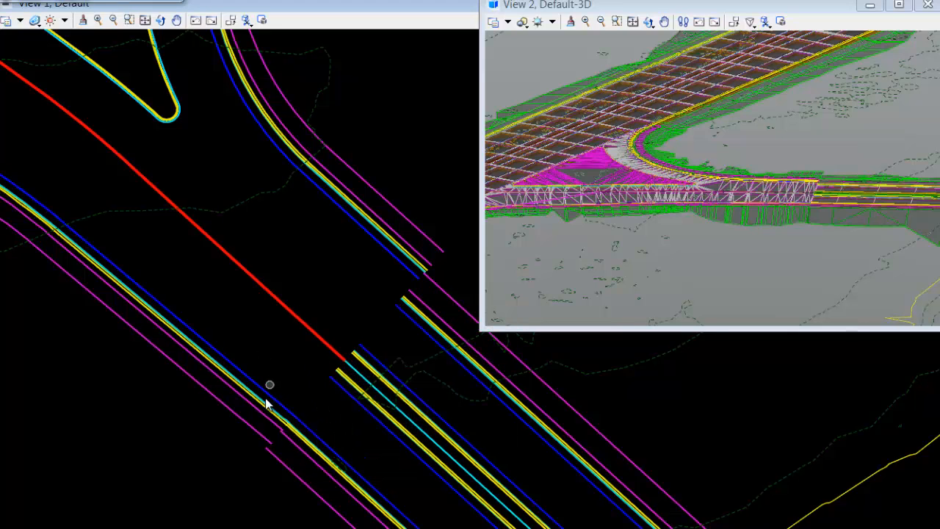
left_click(268, 400)
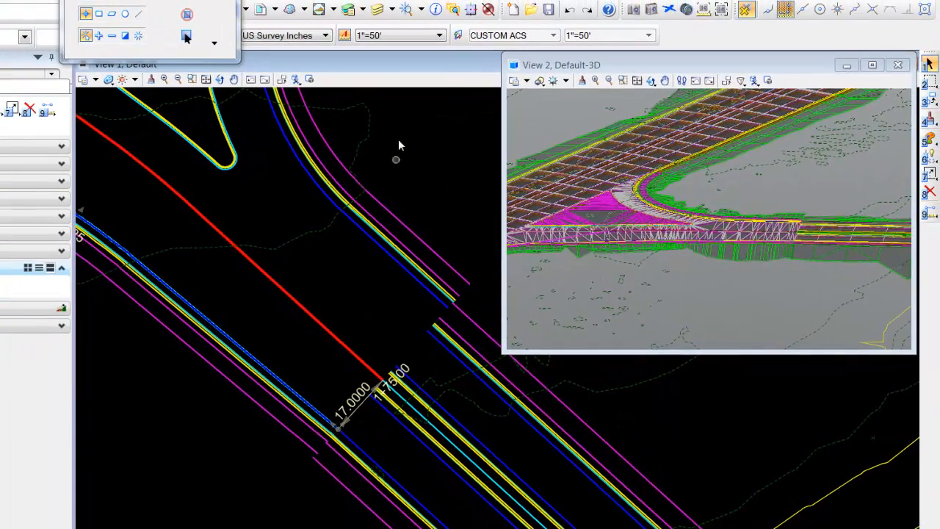
left_click(435, 10)
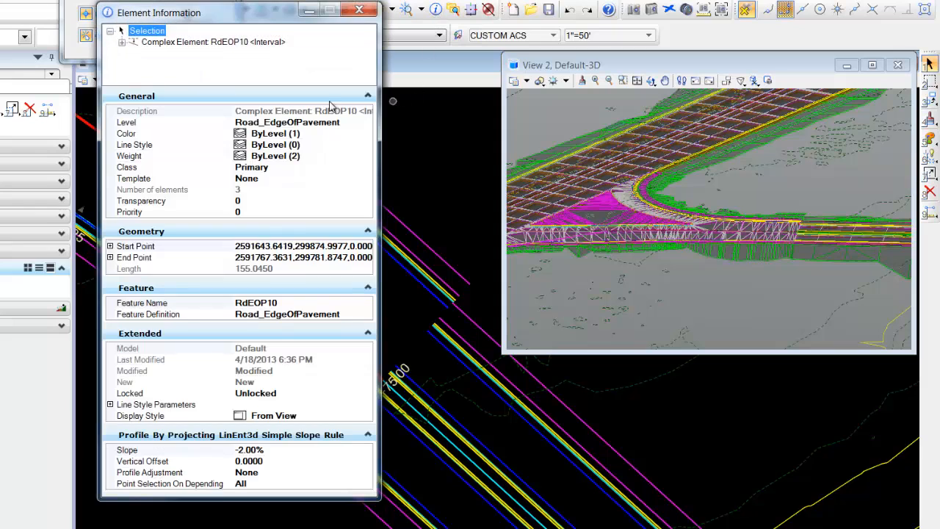
left_click(122, 42)
left_click(134, 76)
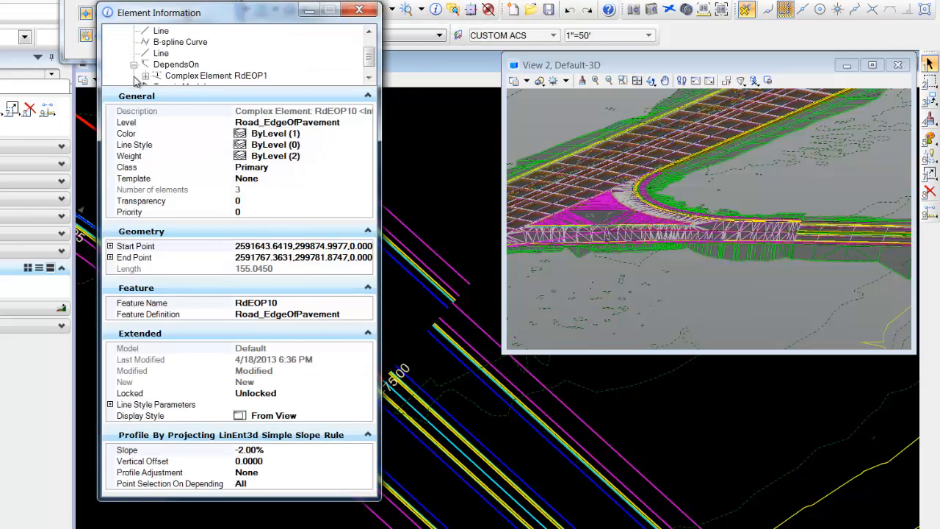
Examine the offset and slope rules of the parent edge of pavement RdEOP1 and its 3D joint with the secondary road corridor.
left_click(187, 78)
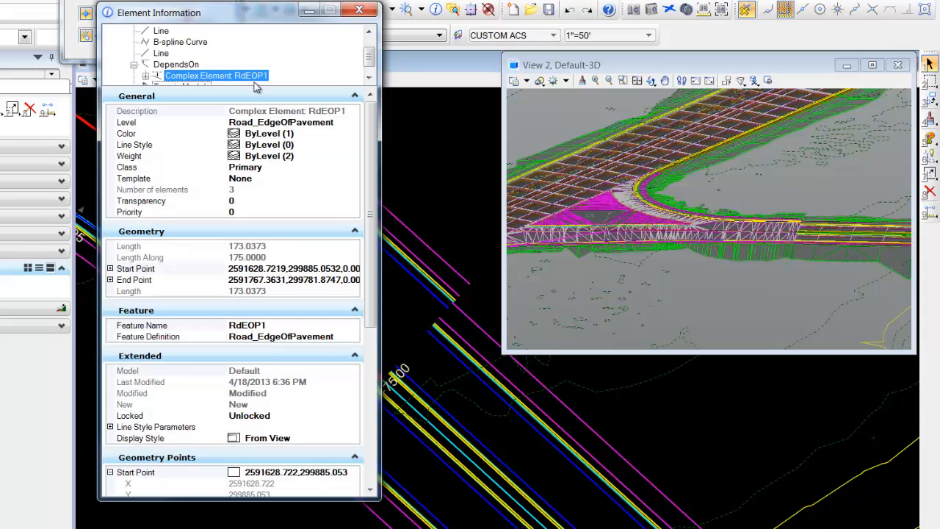
left_click_drag(372, 258, 370, 424)
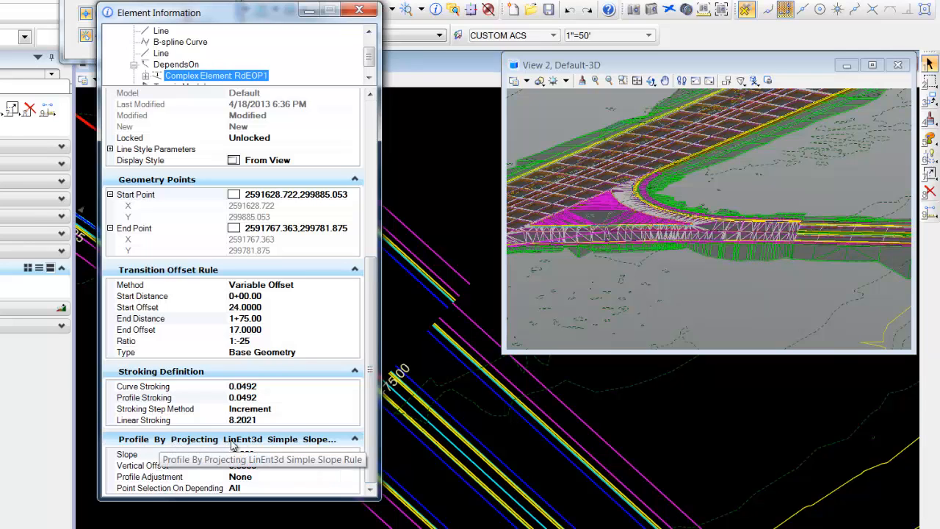
left_click_drag(253, 24, 117, 2)
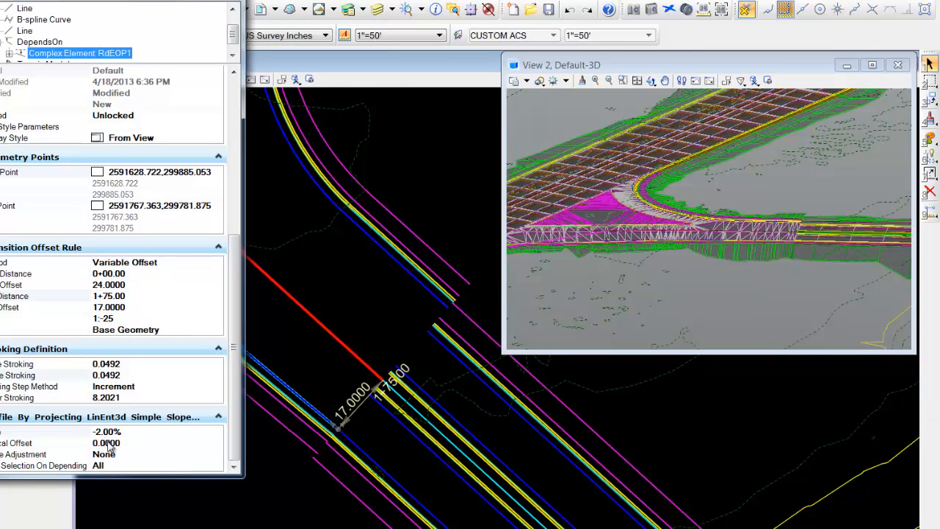
scroll(802, 237, "up", 6)
scroll(778, 245, "up", 6)
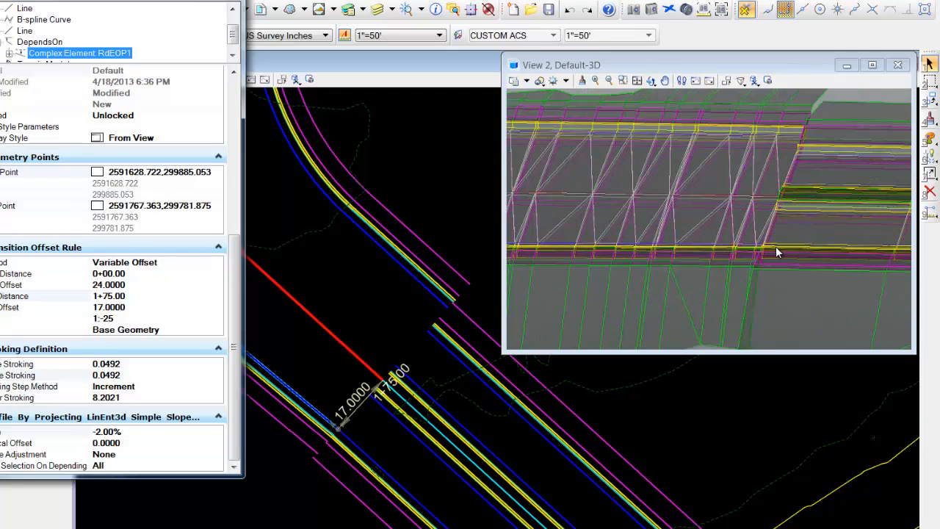
scroll(759, 235, "up", 2)
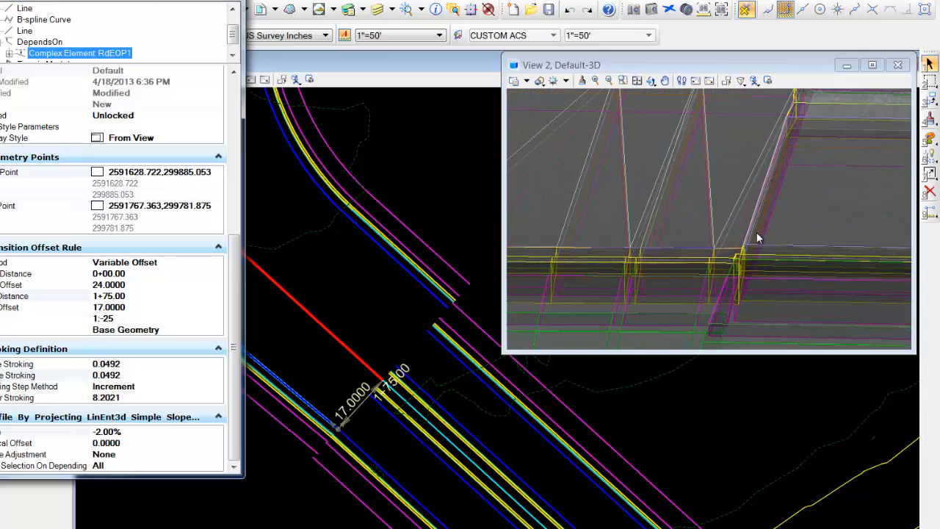
scroll(749, 248, "up", 2)
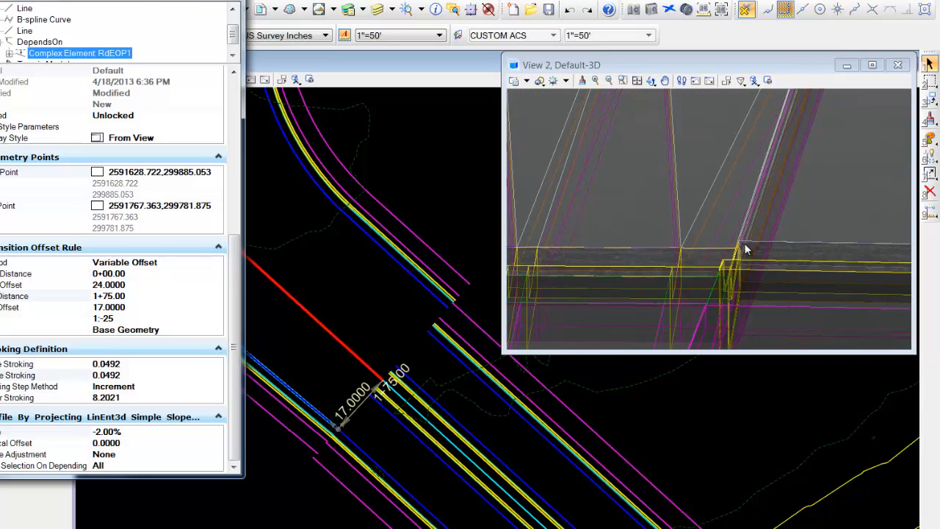
scroll(745, 250, "down", 3)
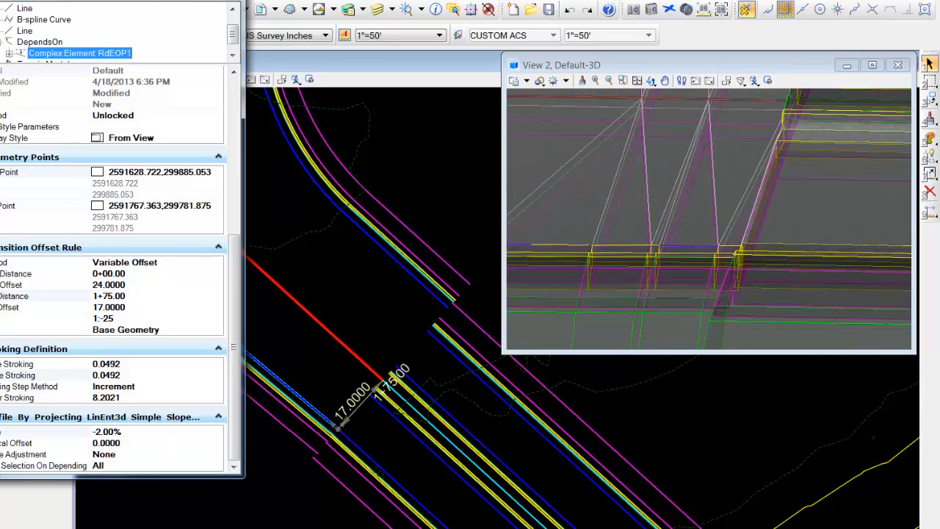
Set the slope of the simple slope profile rule on edge of pavement RdEOP1 to -3%.
left_click(115, 438)
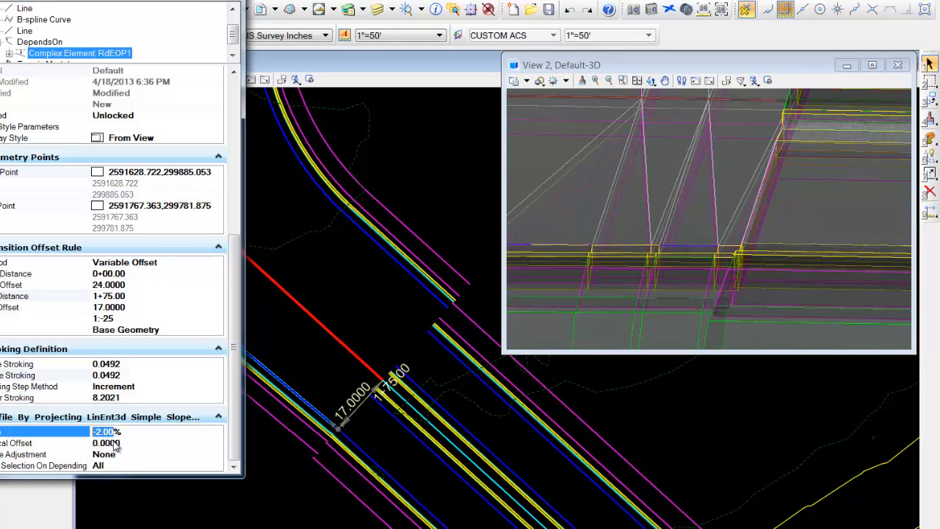
key("BackSpace")
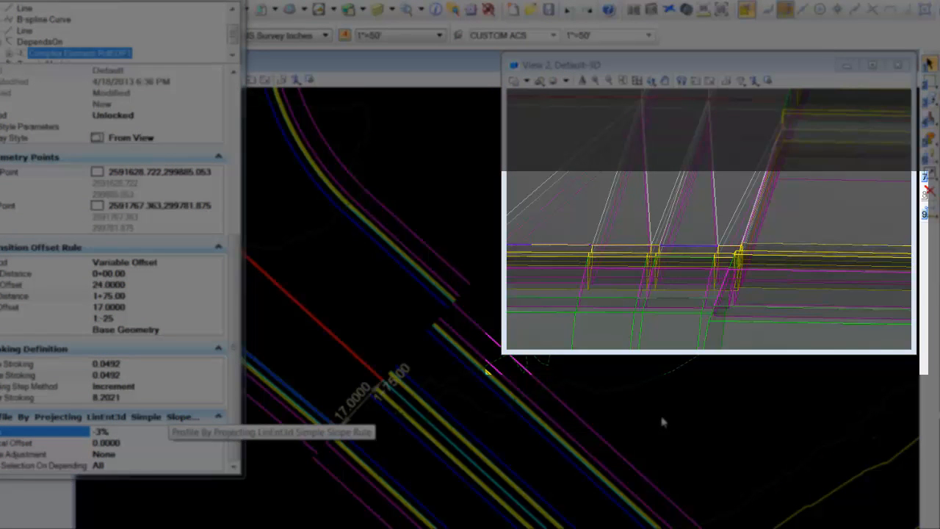
key("Return")
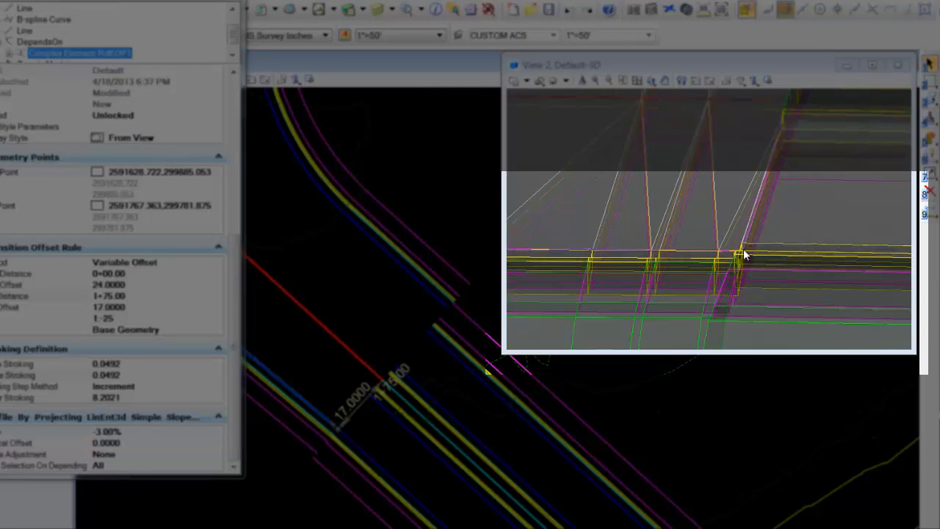
scroll(741, 251, "up", 5)
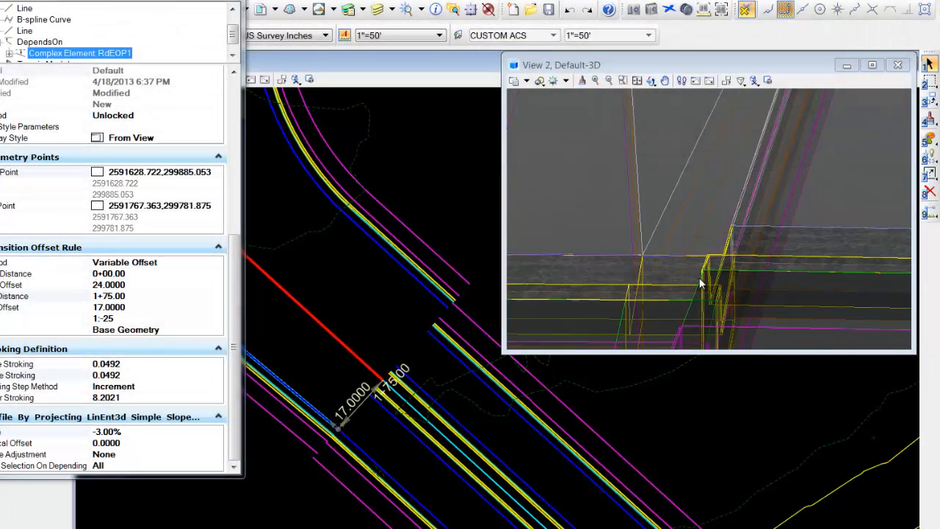
scroll(685, 280, "down", 5)
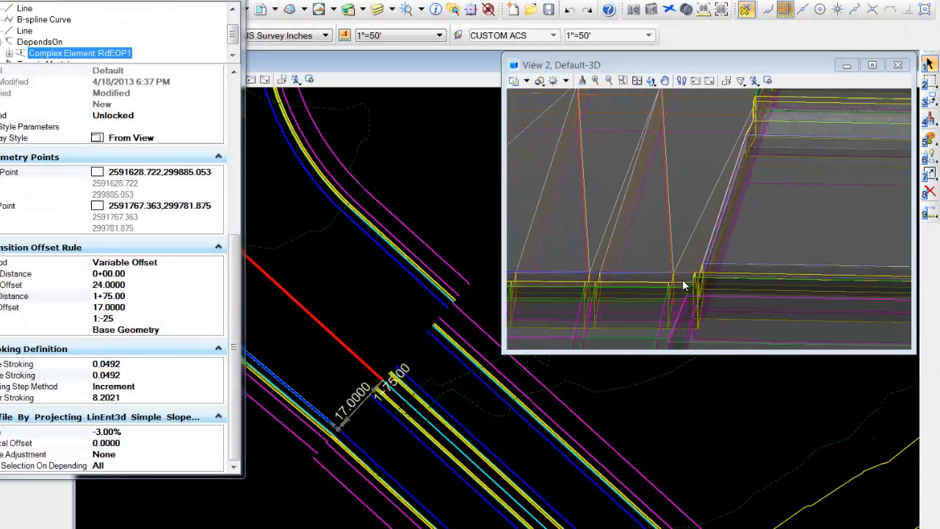
scroll(682, 285, "down", 6)
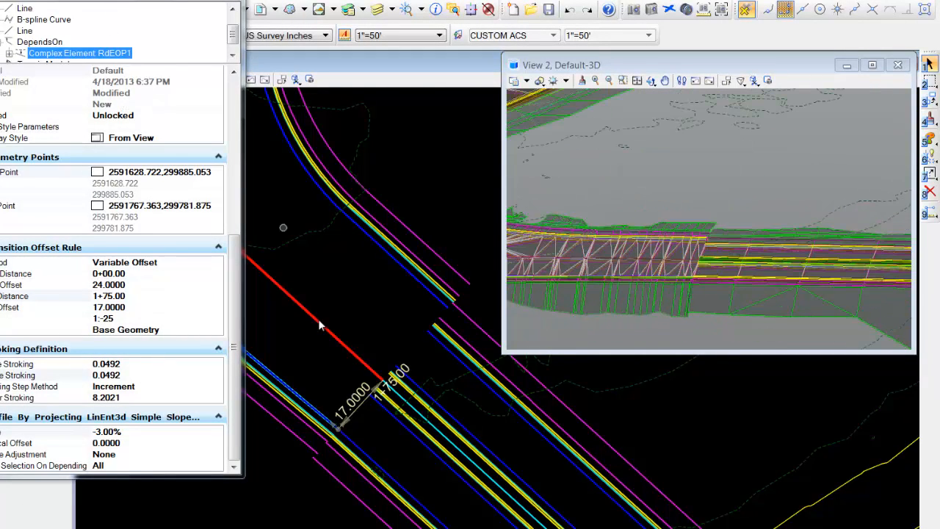
left_click(116, 433)
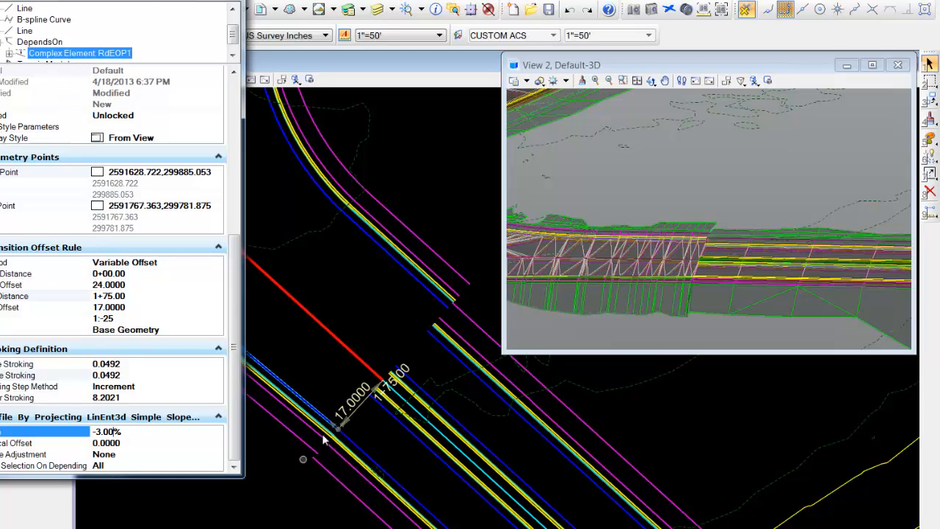
mouse_move(321, 412)
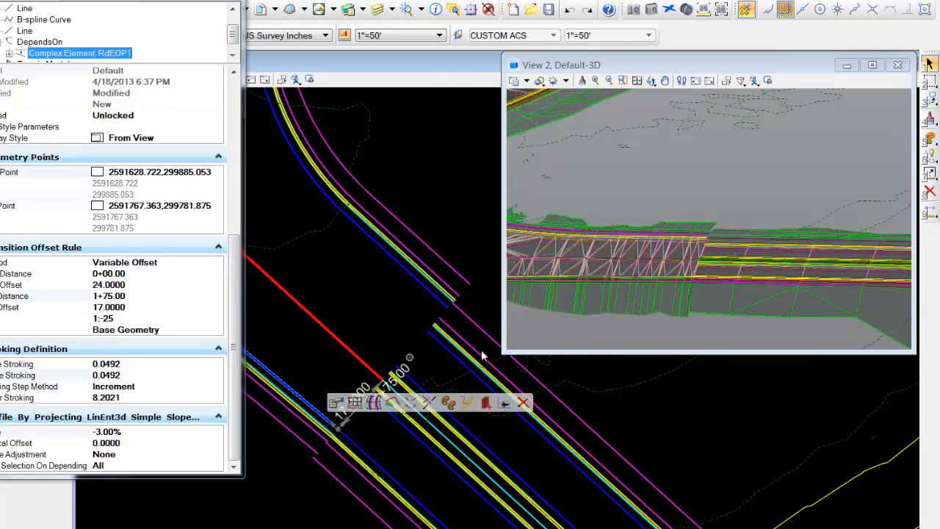
Check the models available to the 3D view and keep Default-3D as its model.
middle_click_drag(549, 315, 776, 277, "shift")
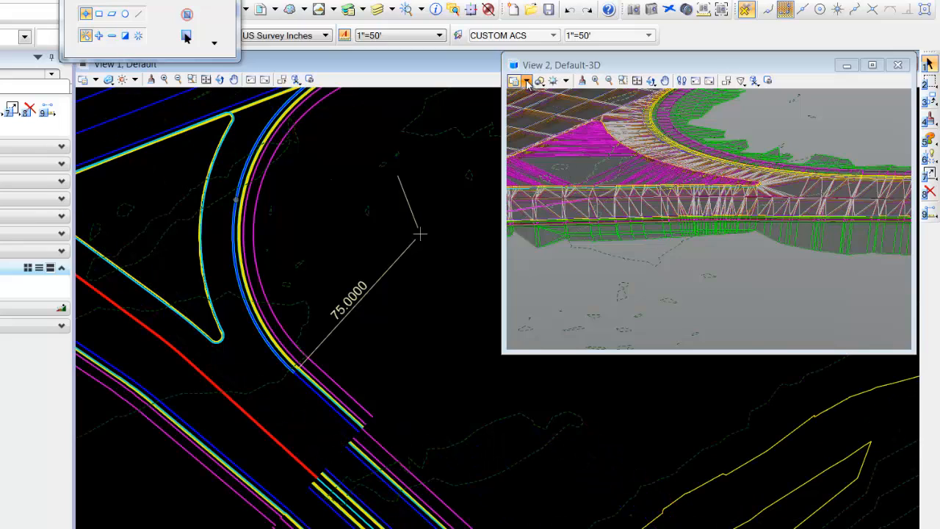
left_click(525, 82)
left_click(639, 391)
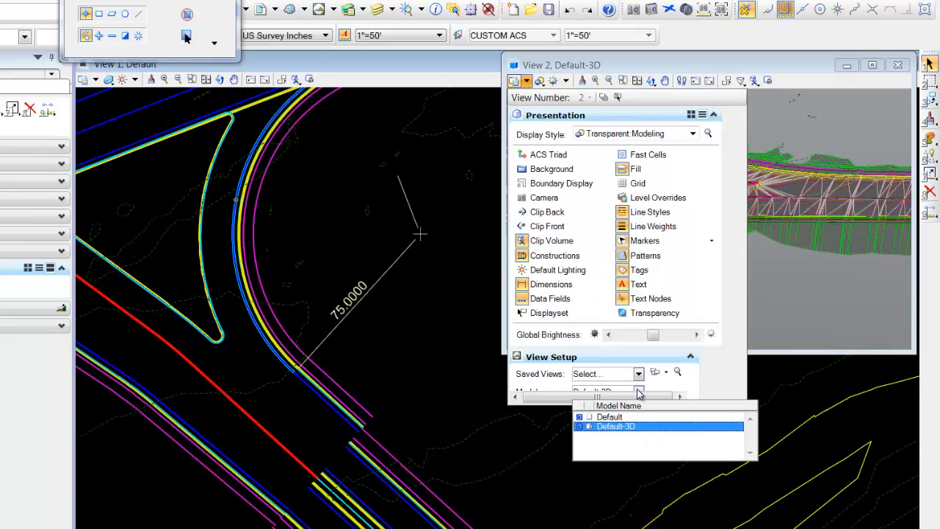
left_click(615, 427)
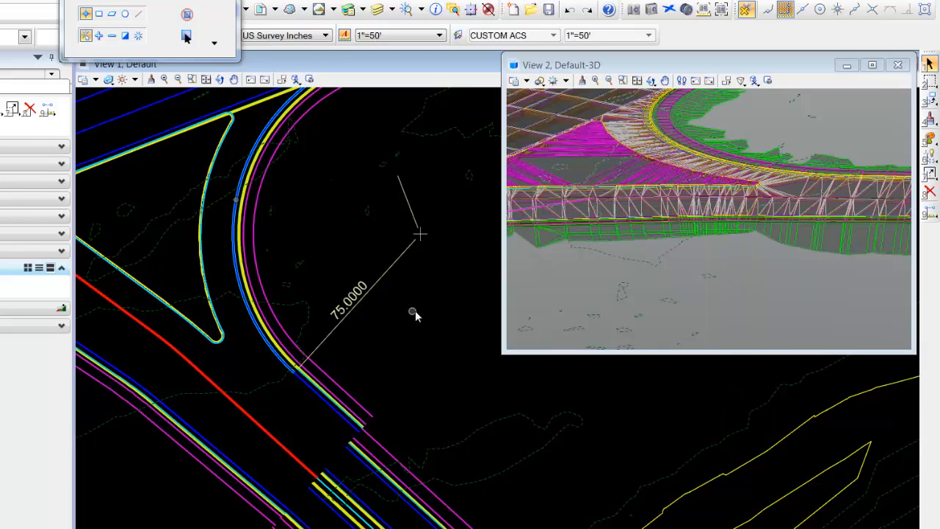
Turn the display of the Default-3D reference on and back off in the plan view.
left_click(271, 348)
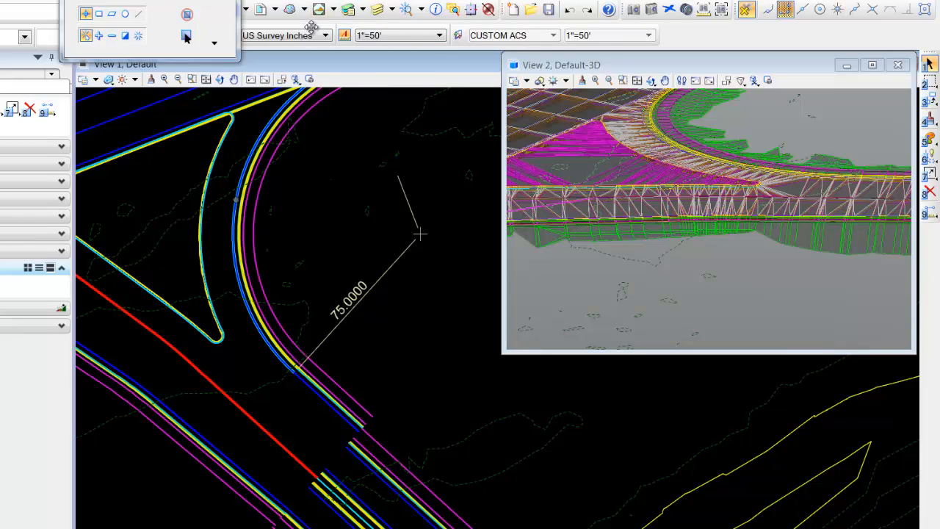
left_click(276, 12)
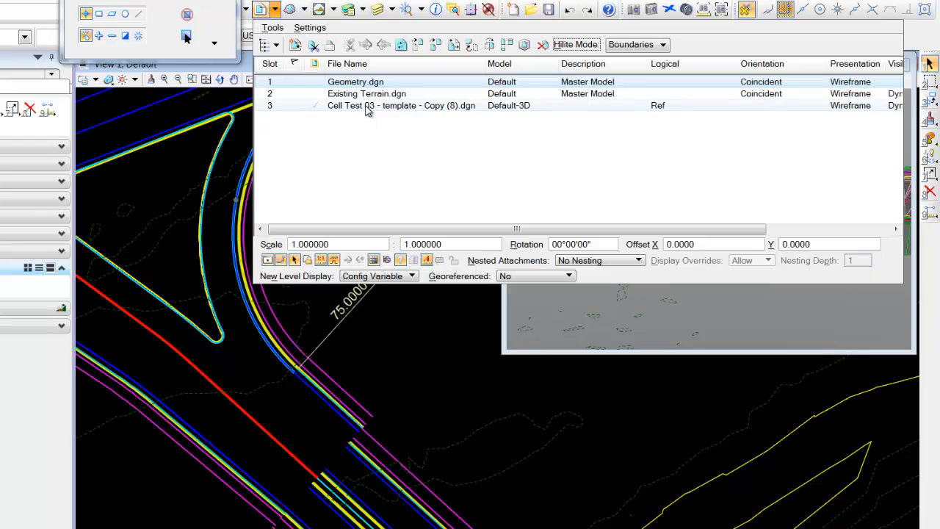
left_click(267, 261)
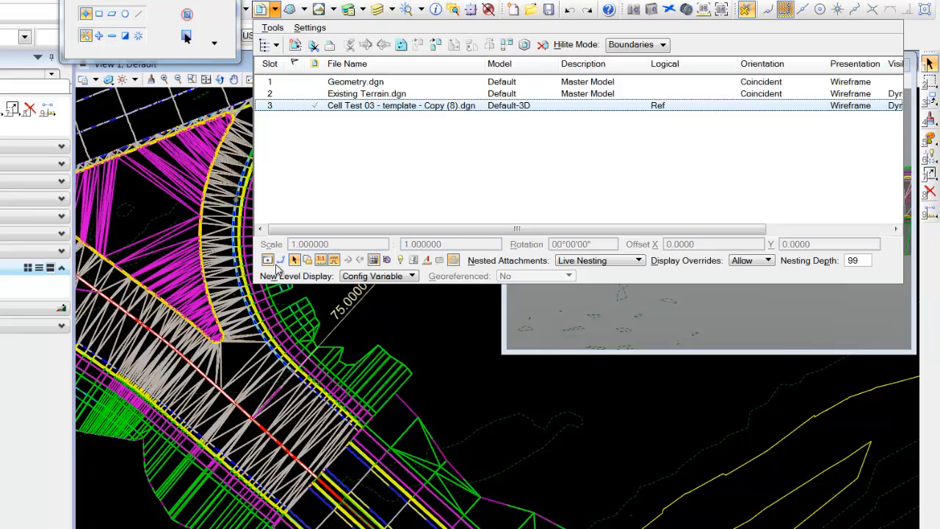
left_click(267, 261)
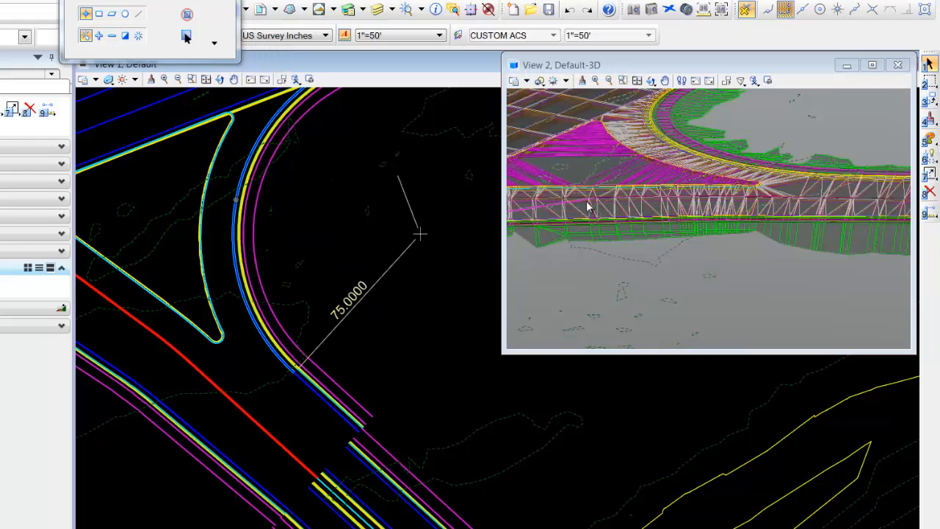
Open the 2 Lane Urban Curb and Gutter with Sidewalk E/C Only template drop at the end of the curb return for editing.
middle_click_drag(565, 271, 706, 310)
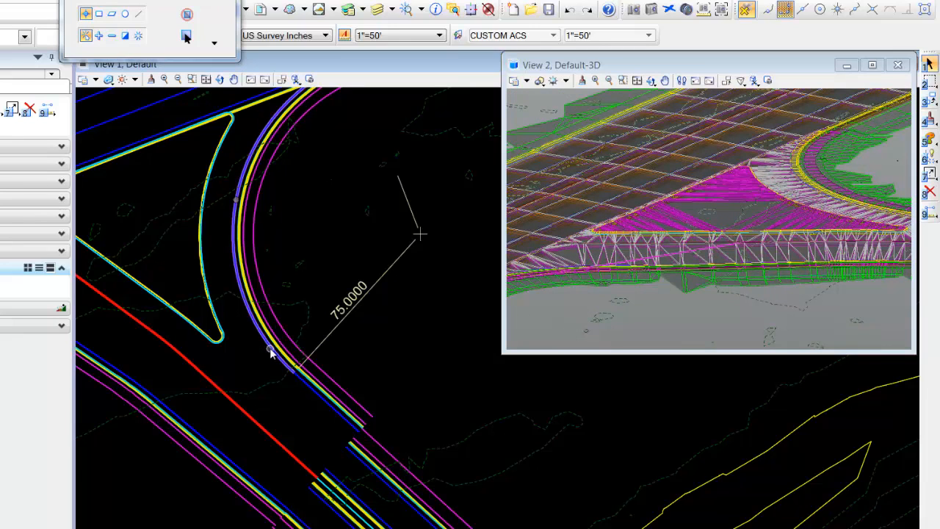
scroll(269, 352, "up", 1)
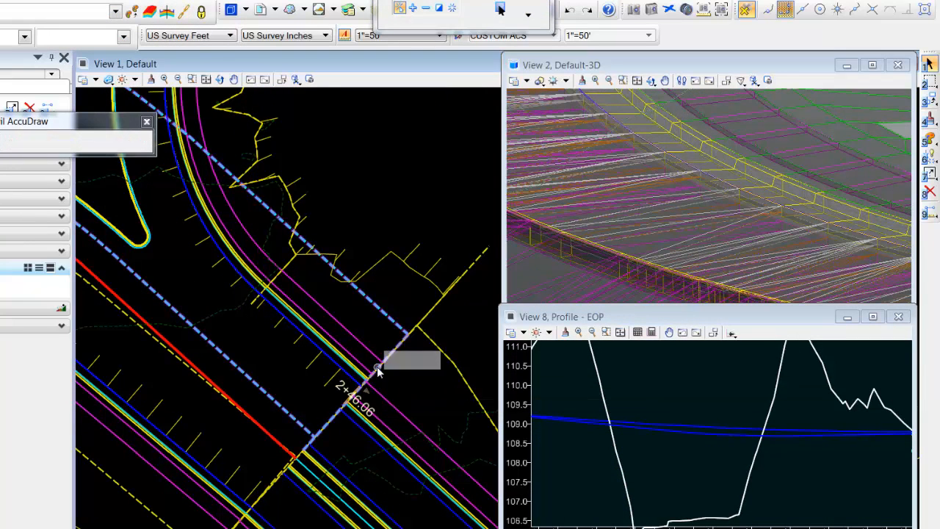
mouse_move(389, 364)
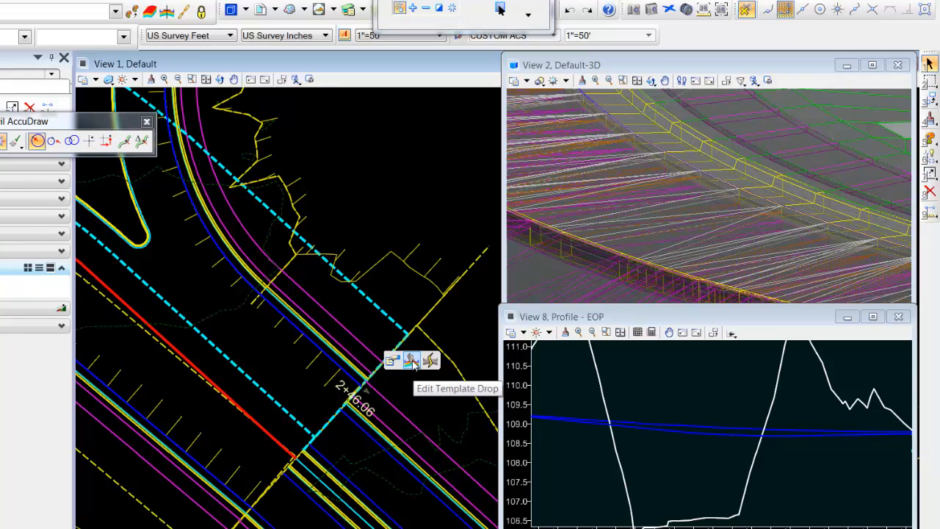
left_click(411, 360)
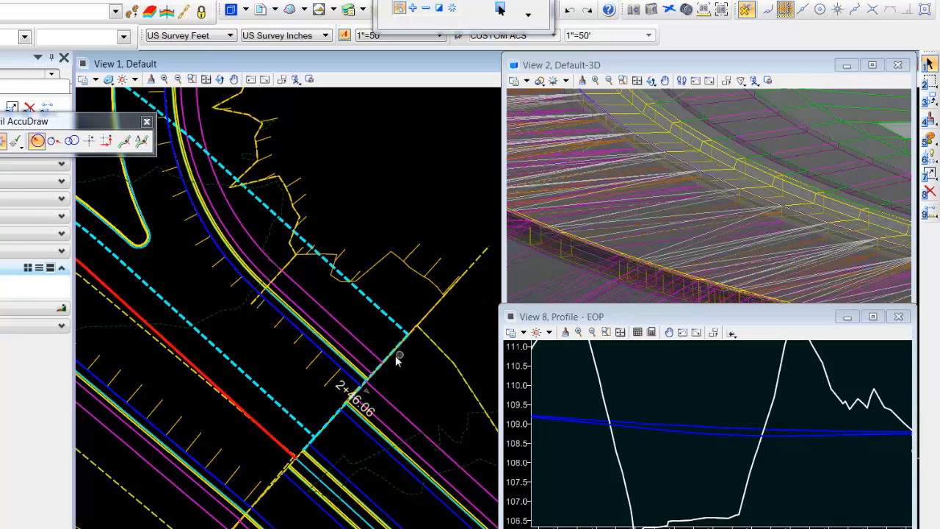
mouse_move(425, 316)
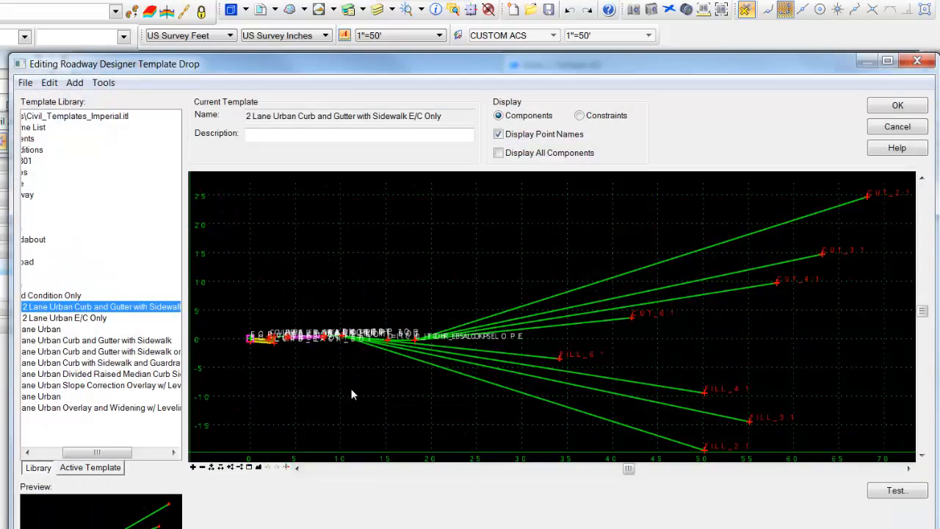
scroll(302, 345, "up", 3)
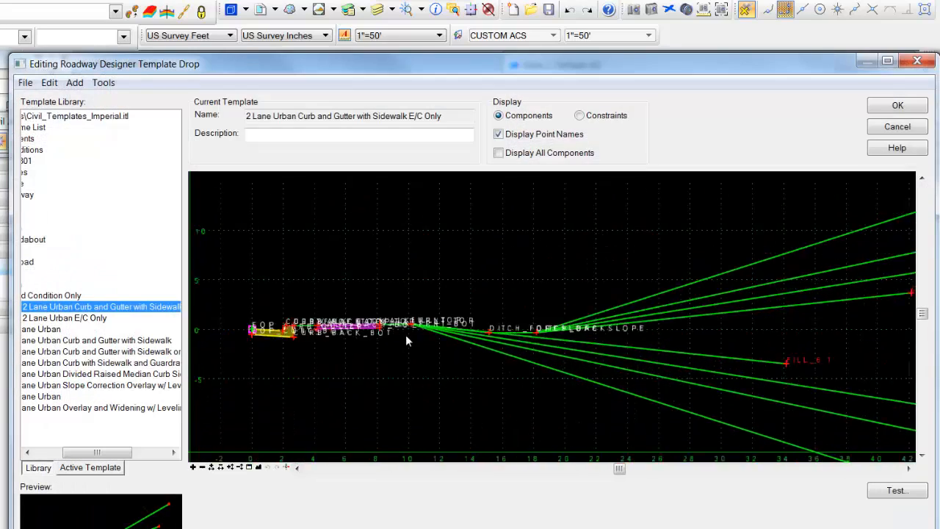
scroll(343, 335, "up", 2)
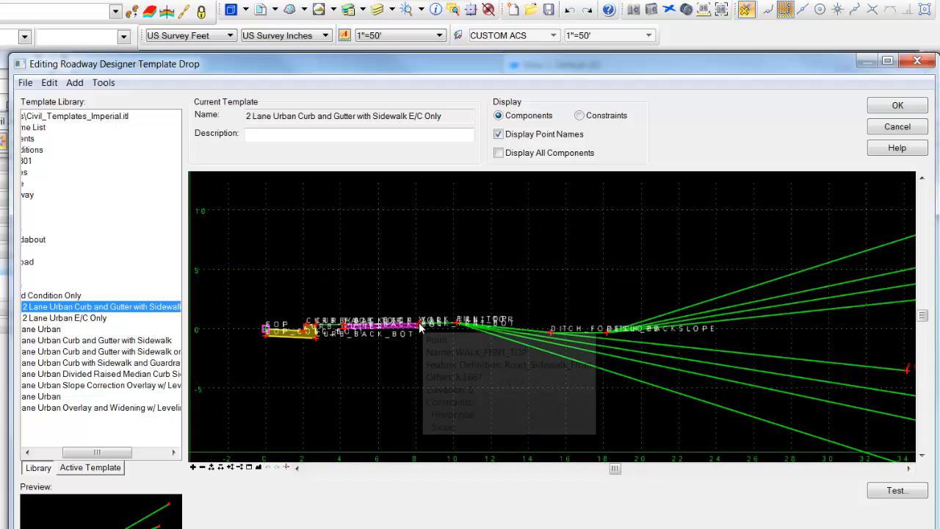
Set the horizontal constraint of point WALK_FRNT_TOP to 8 to widen the sidewalk, and save the template drop.
double_click(421, 327)
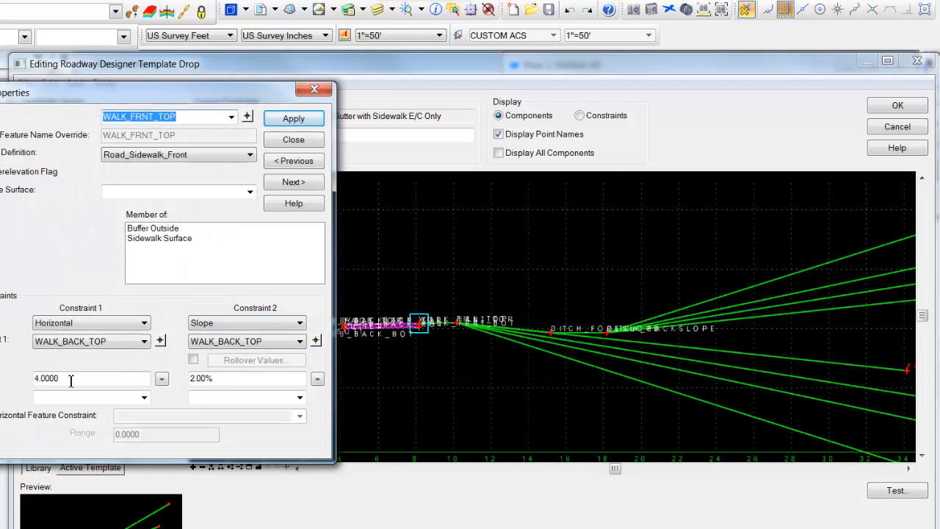
double_click(70, 380)
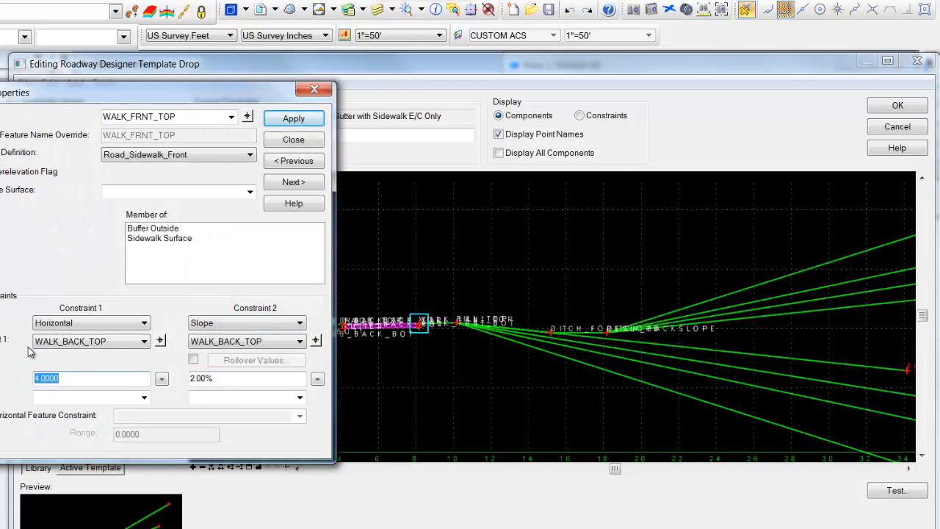
type("8")
key("Tab")
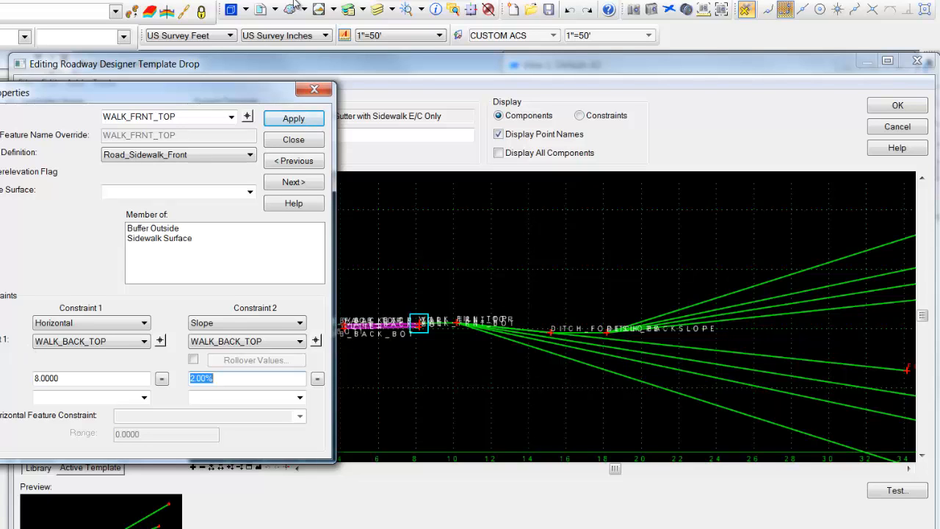
left_click(293, 118)
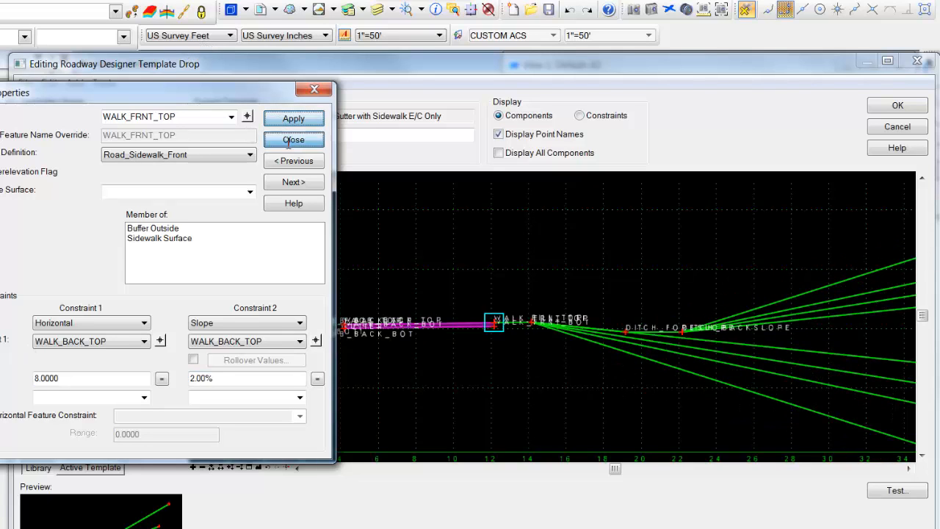
left_click(291, 141)
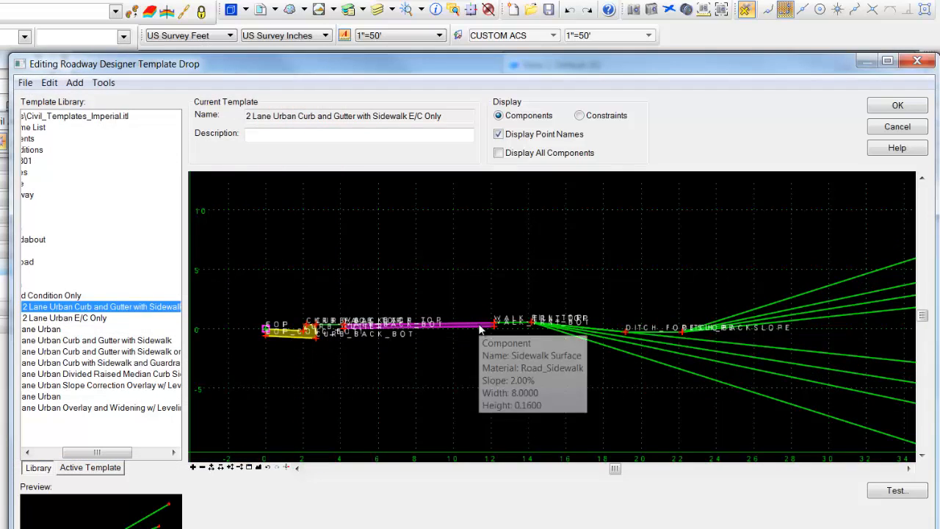
left_click(897, 106)
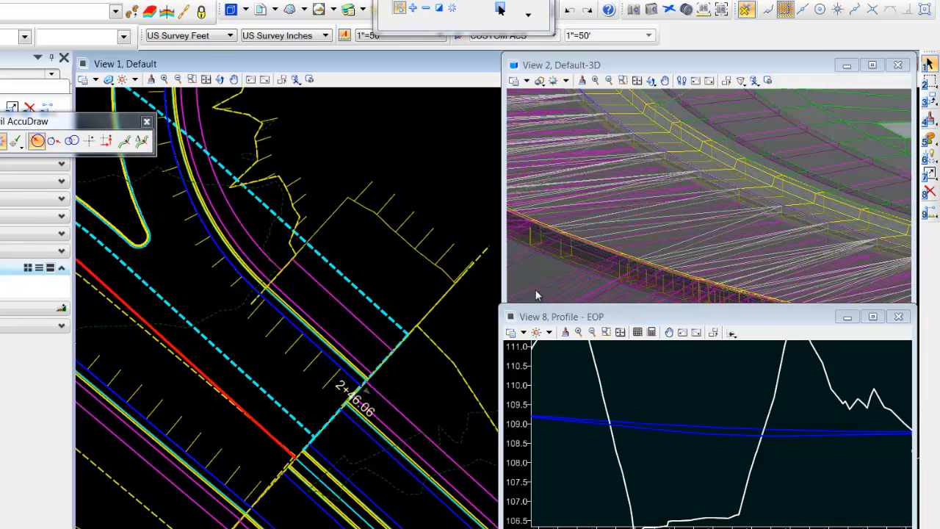
Change the template of the corridor section just past the curb return to 2 Lane Urban E/C Only.
scroll(660, 214, "down", 6)
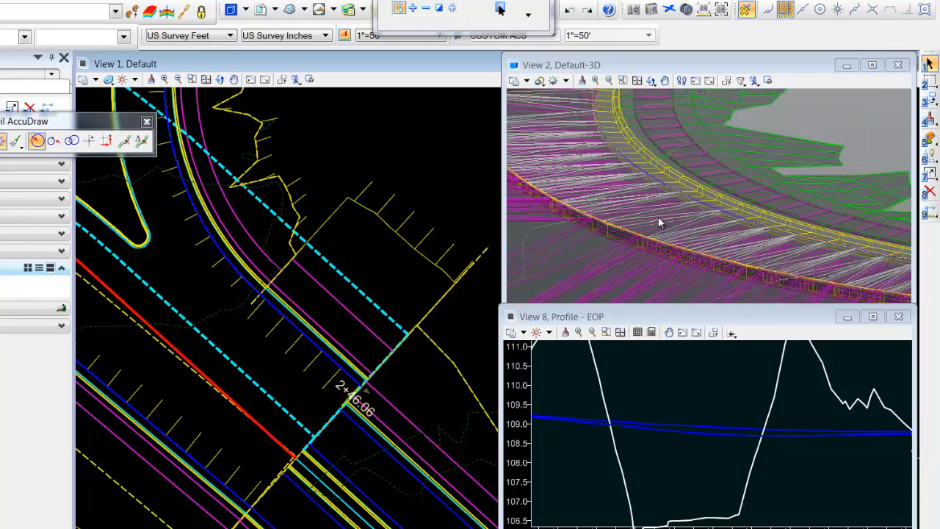
middle_click_drag(821, 265, 627, 225)
scroll(802, 211, "up", 4)
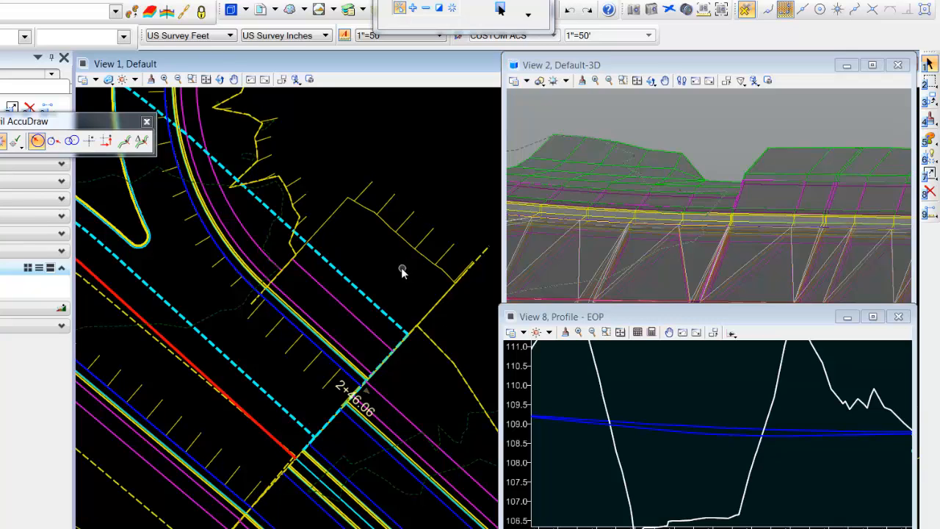
left_click(347, 207)
left_click(322, 297)
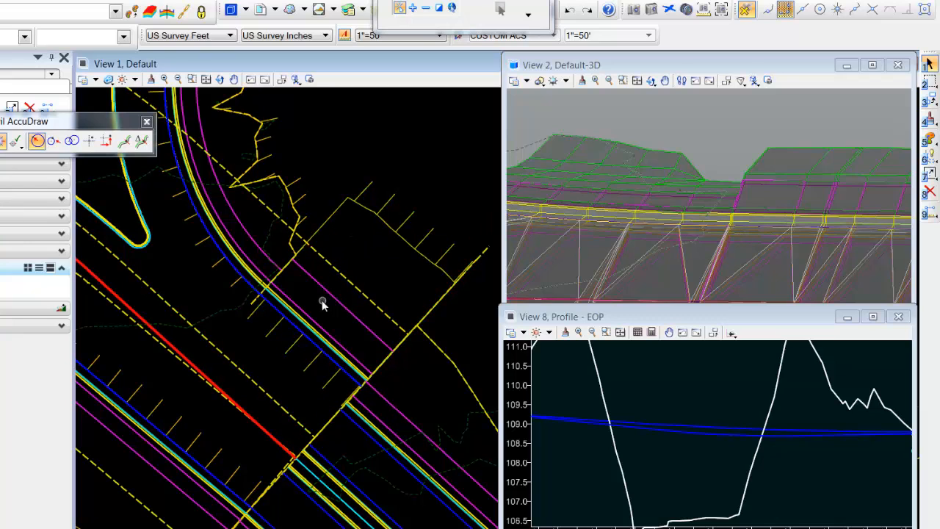
left_click(342, 274)
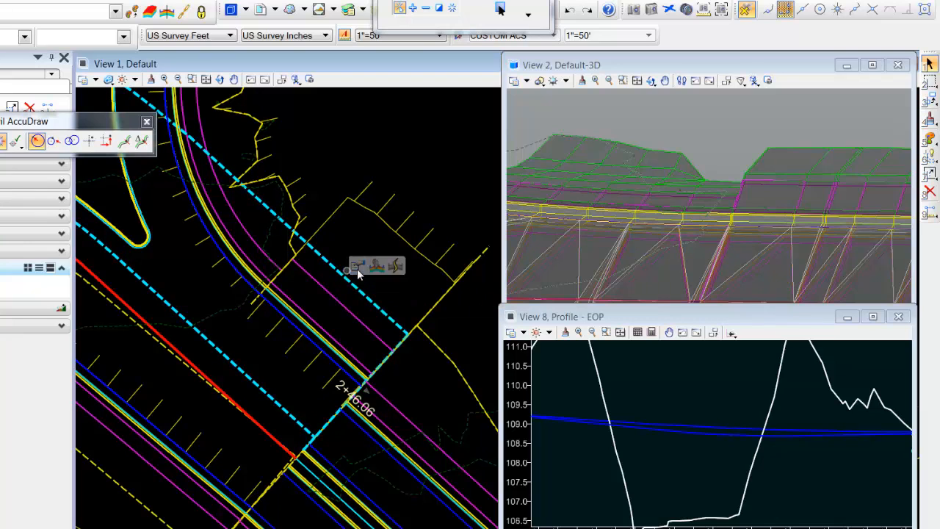
mouse_move(358, 266)
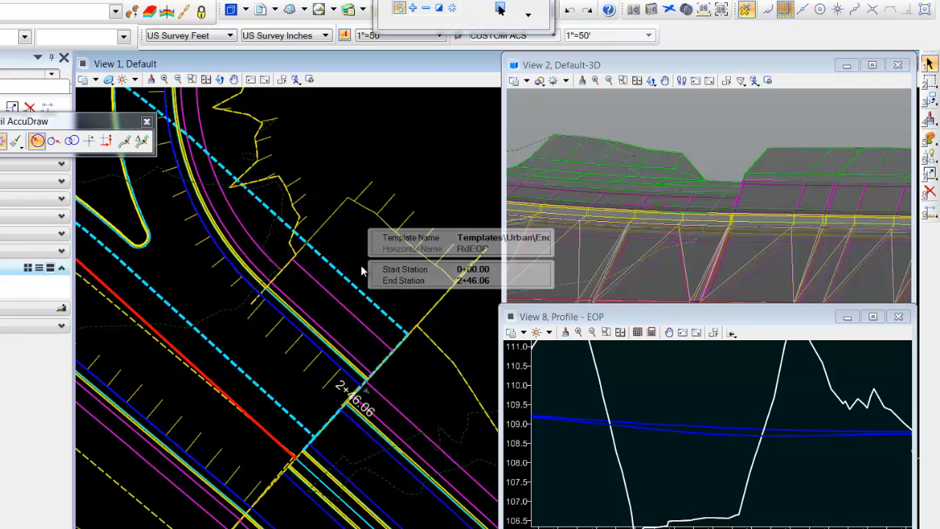
left_click(542, 237)
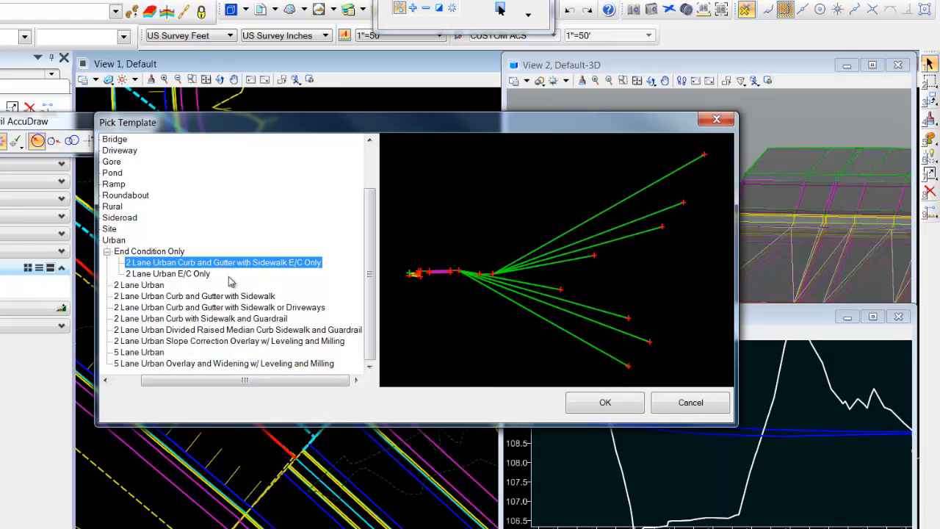
left_click(179, 274)
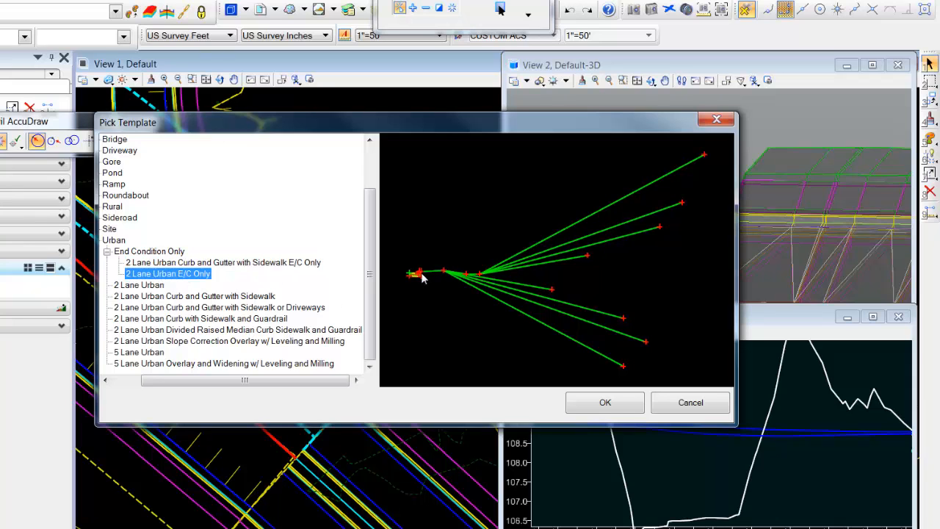
left_click(605, 405)
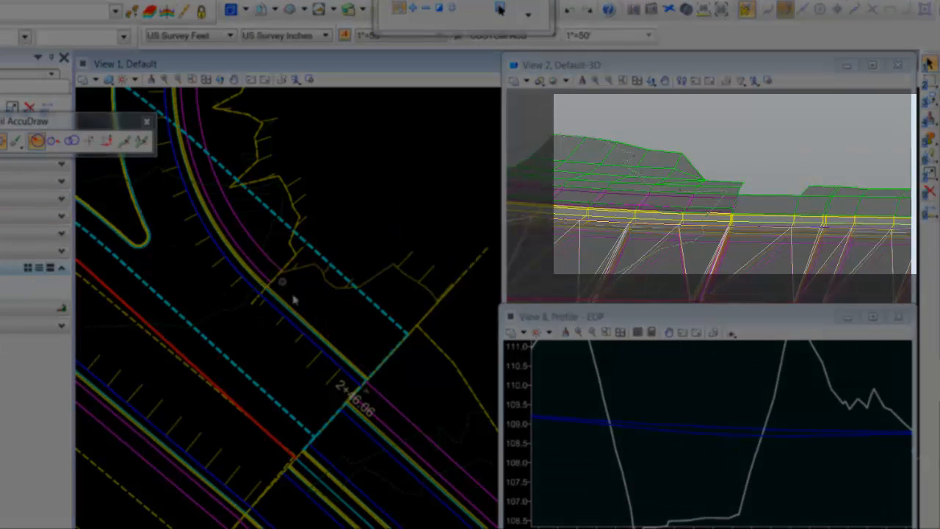
Examine the pavement layers in the surface template applied to the intersection pavement, leaving the template unchanged.
scroll(779, 221, "down", 3)
middle_click_drag(781, 222, 703, 228)
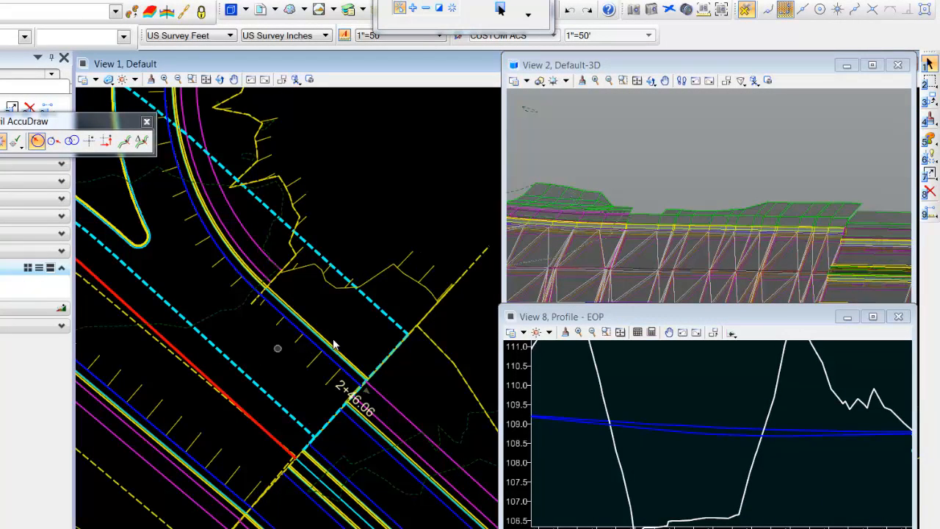
left_click(688, 260)
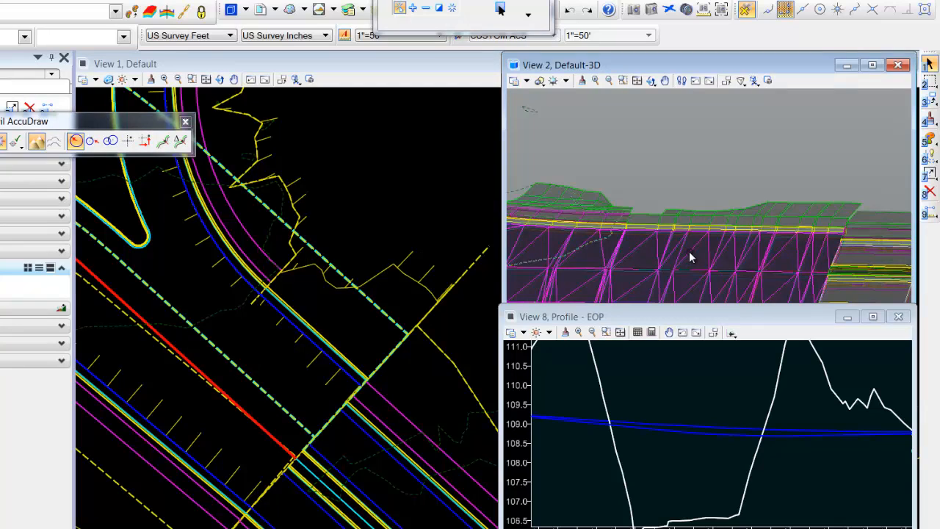
left_click(689, 251)
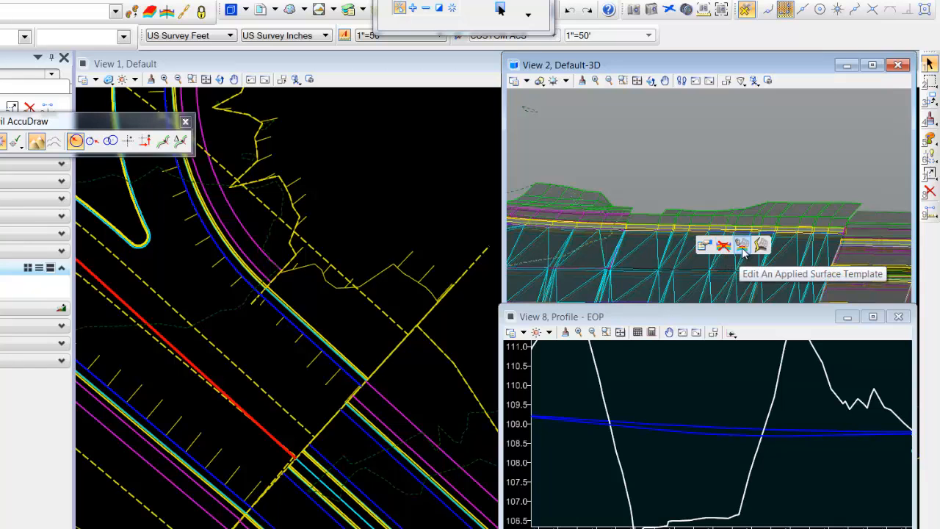
left_click(742, 248)
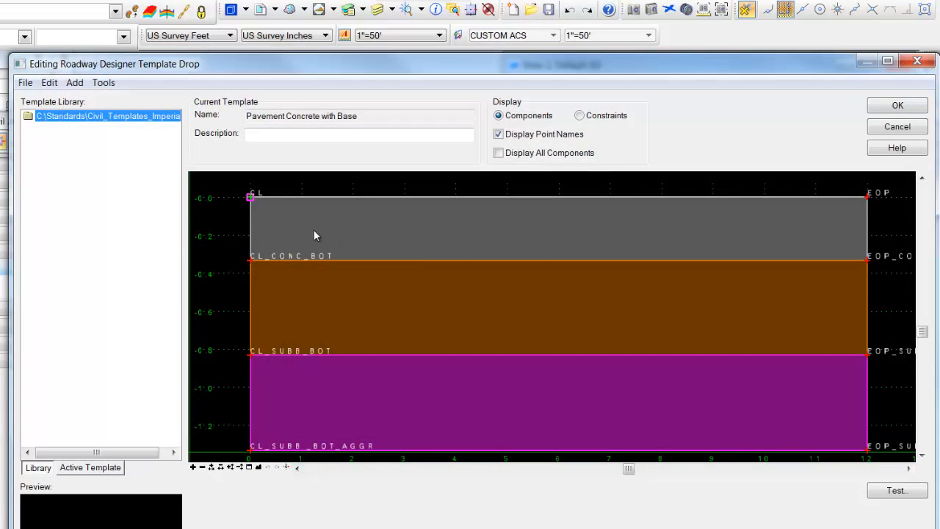
scroll(428, 303, "down", 3)
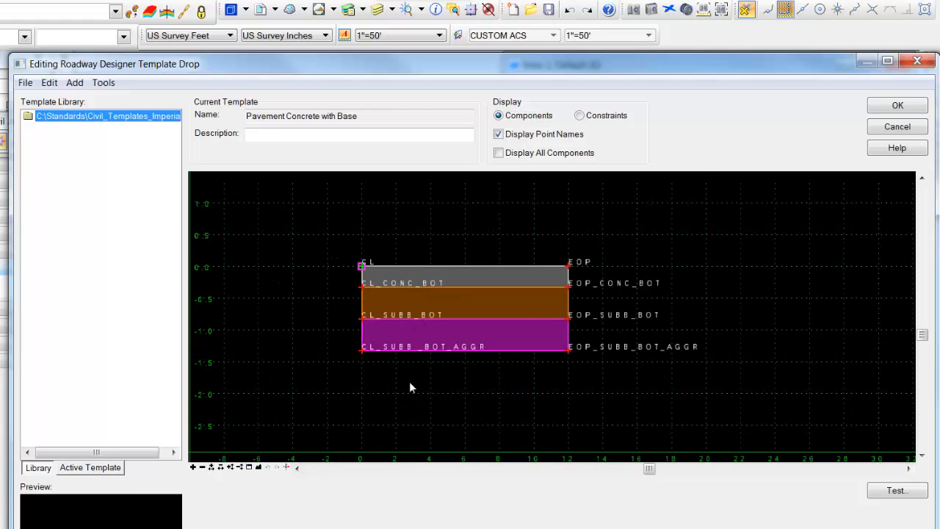
left_click(897, 126)
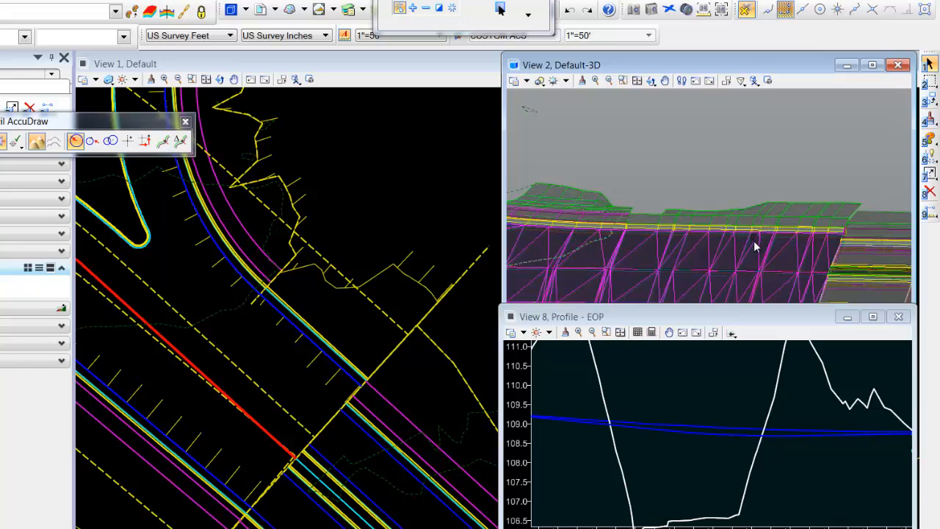
Replace the pavement's applied surface template with Pavement Asphalt from the library's Components > Pavement > Asphalt folder.
left_click(758, 245)
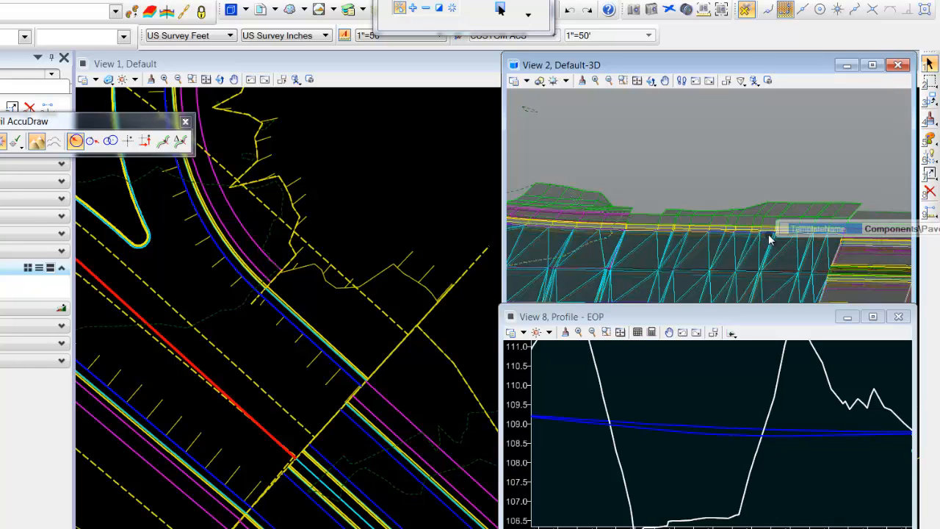
left_click(605, 262)
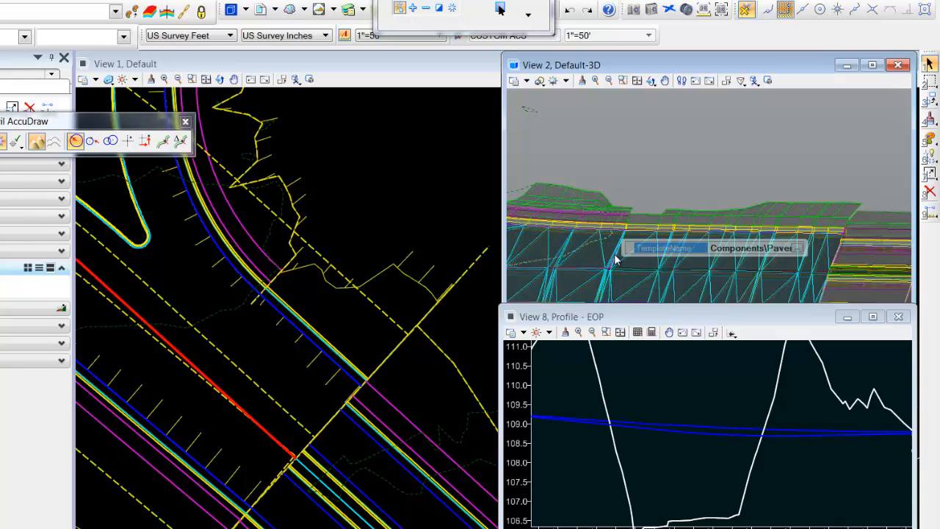
left_click(796, 249)
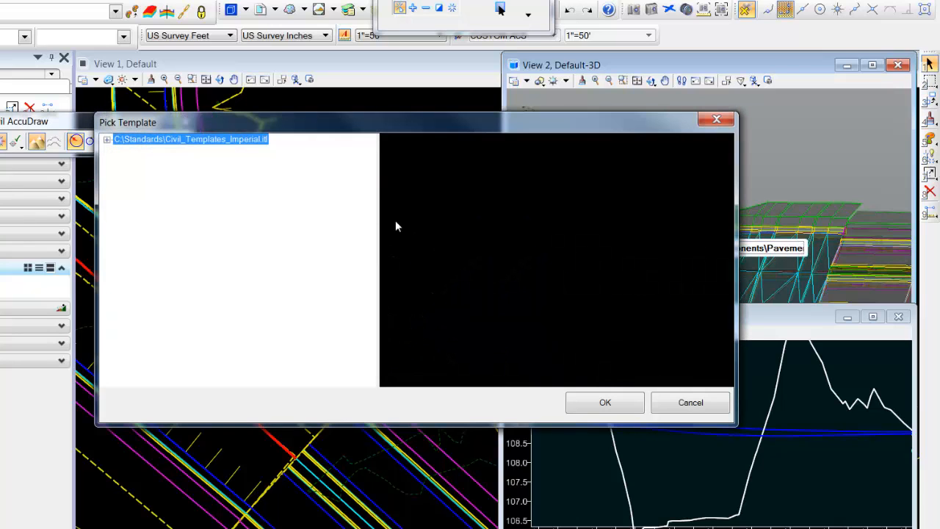
left_click(107, 140)
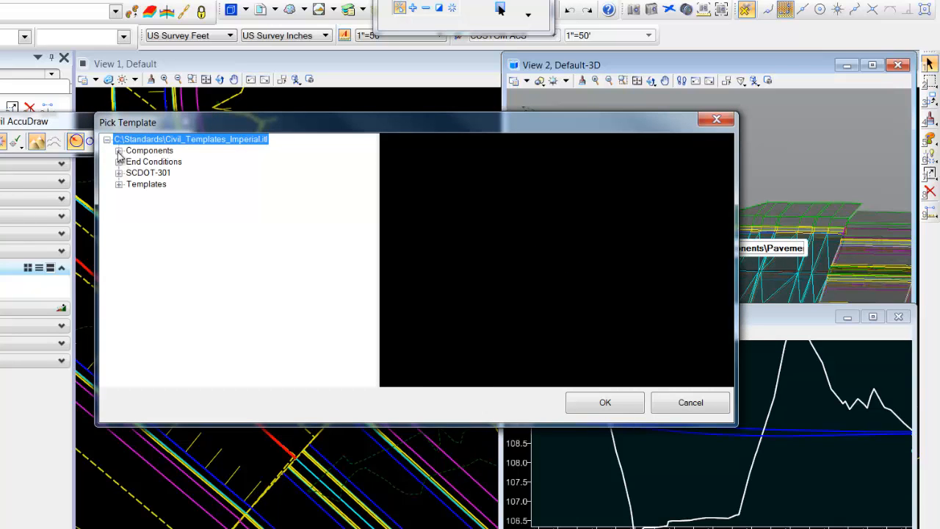
left_click(118, 151)
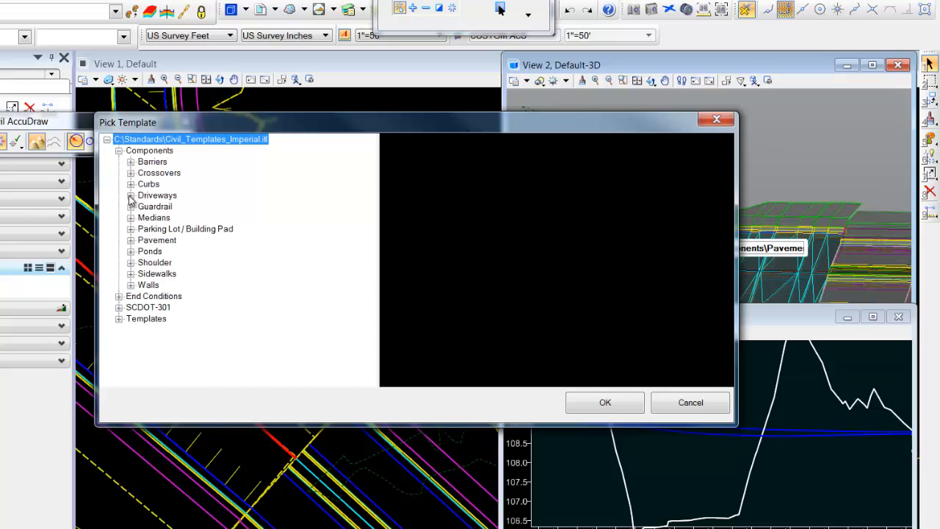
left_click(131, 240)
left_click(142, 251)
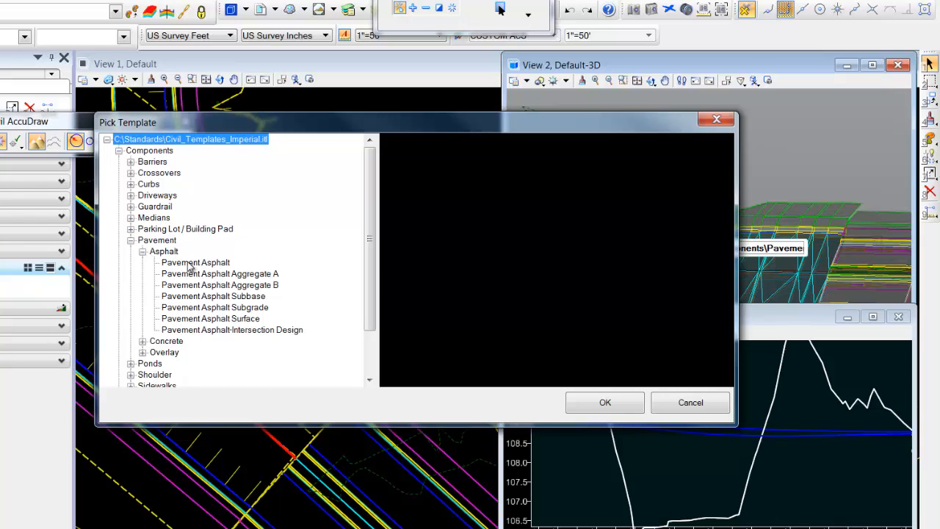
left_click(189, 264)
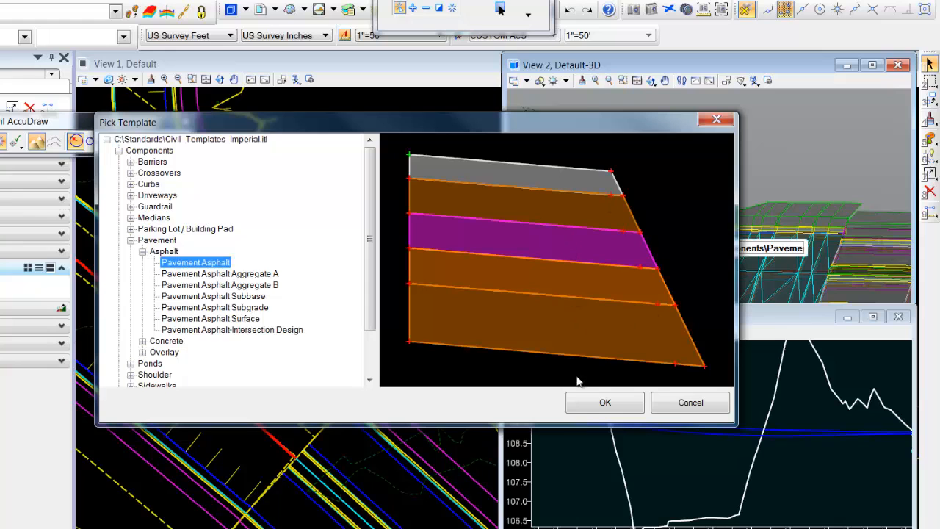
left_click(580, 406)
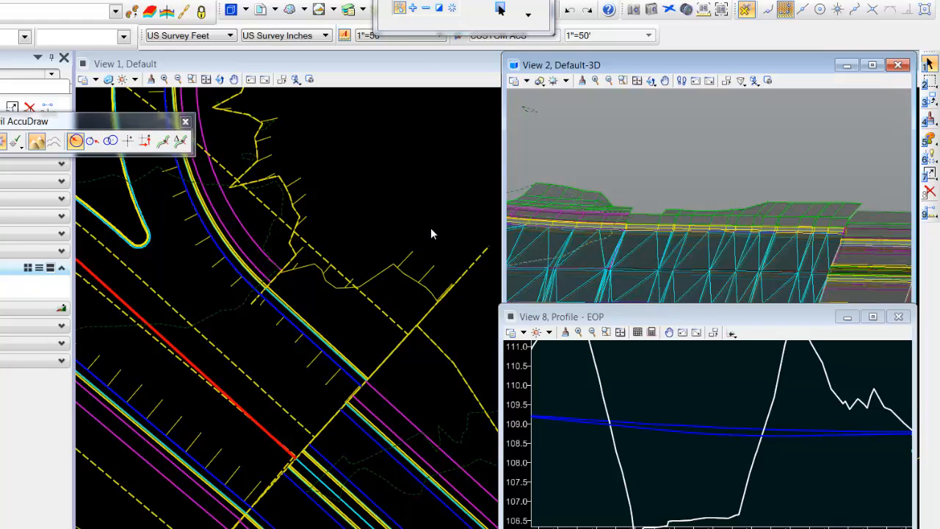
Turn off the display of construction elements in the plan view.
scroll(749, 287, "up", 4)
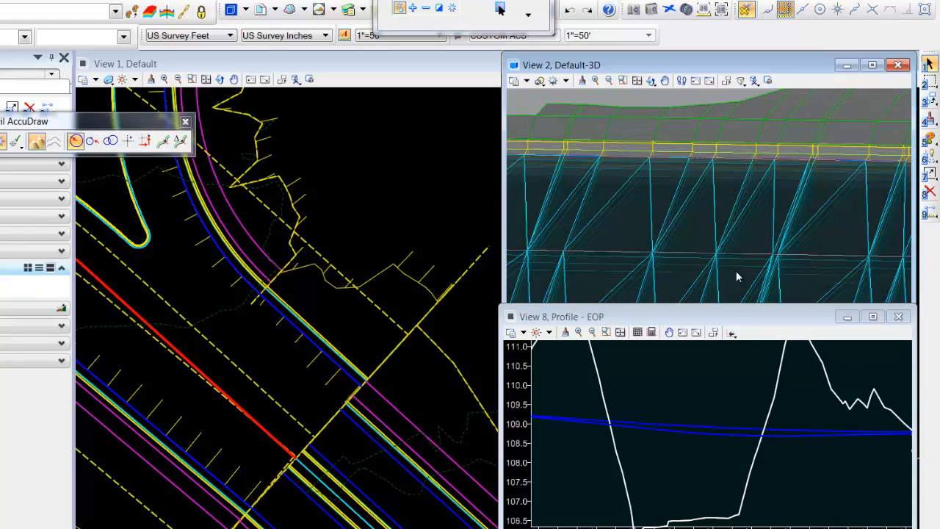
scroll(736, 263, "down", 2)
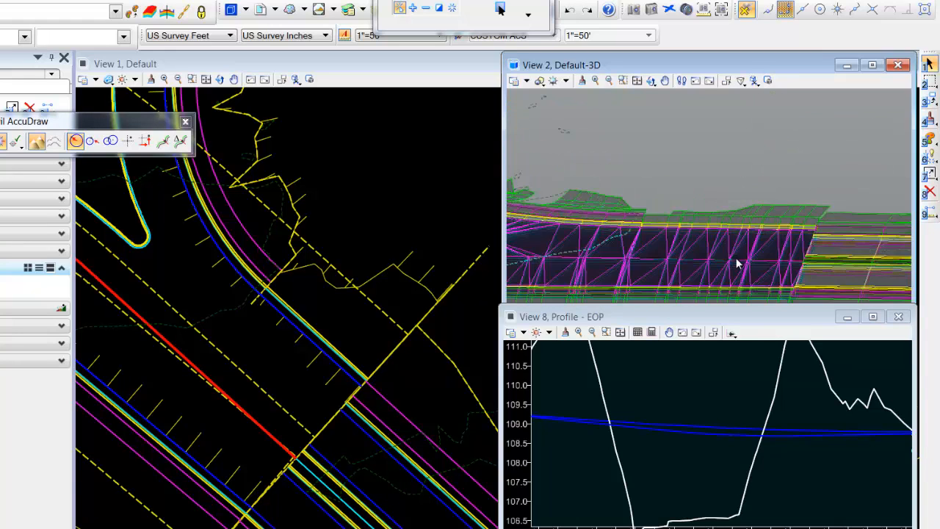
middle_click_drag(350, 237, 363, 317)
left_click(226, 257)
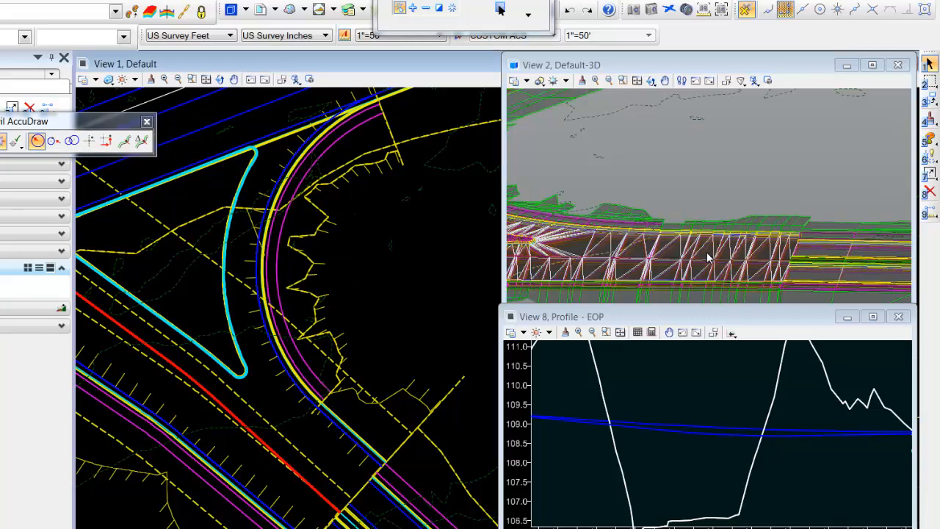
scroll(707, 257, "down", 2)
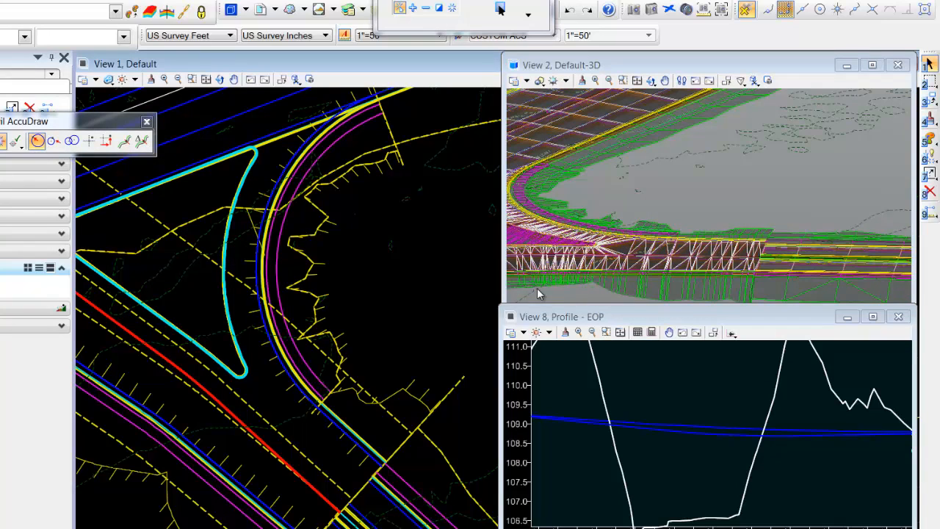
scroll(394, 303, "up", 3)
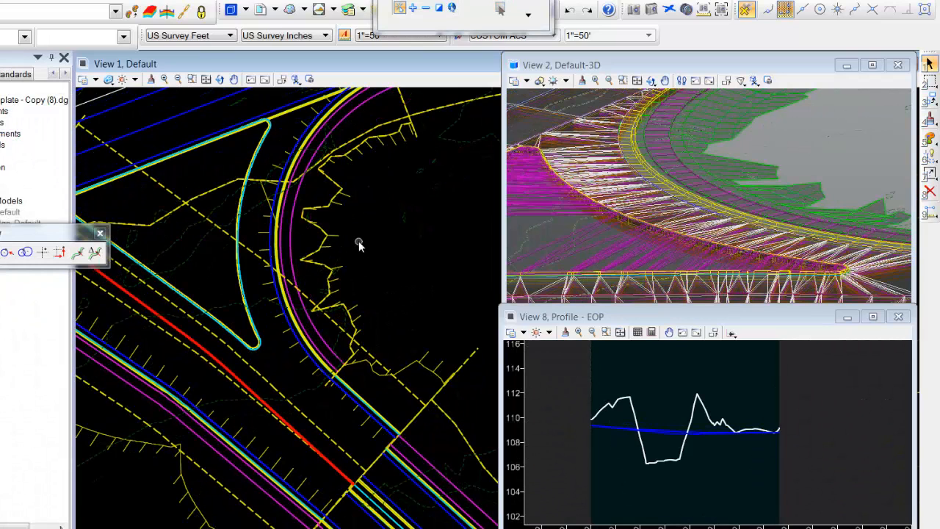
left_click(592, 332)
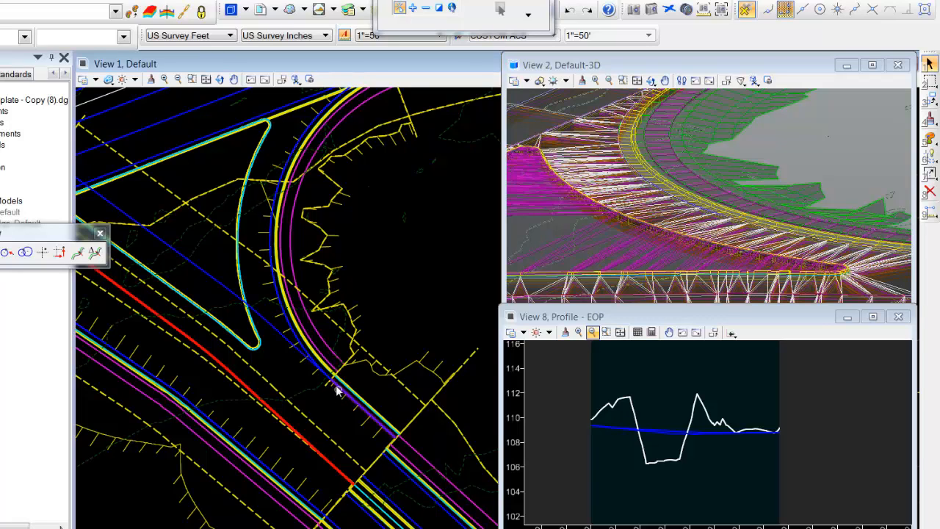
left_click(96, 80)
left_click(121, 254)
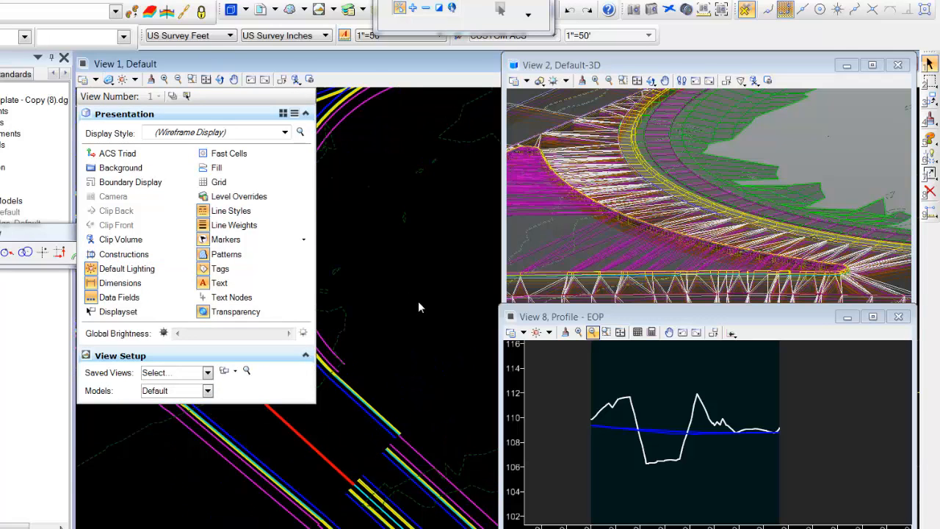
left_click(418, 302)
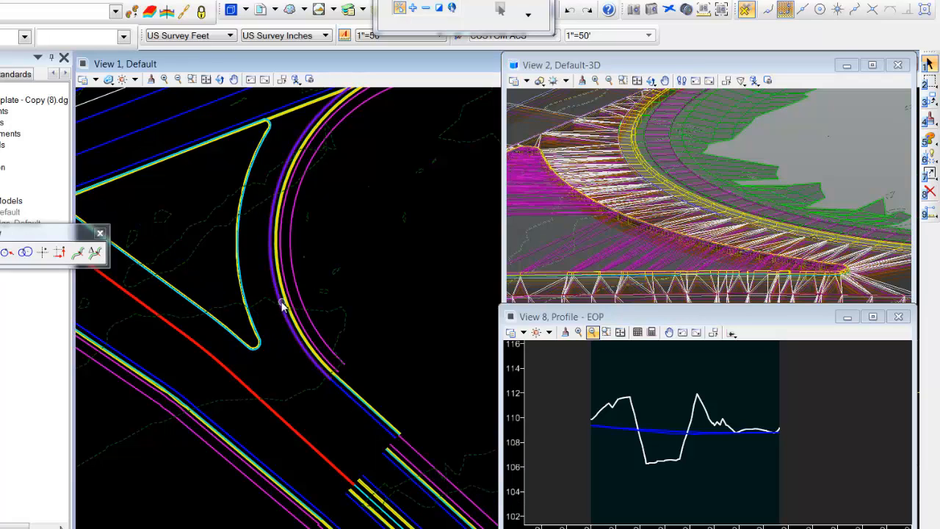
Open the profile of the curb return's edge-of-pavement fillet, RdEOP6, in the existing profile view.
mouse_move(282, 304)
mouse_move(270, 273)
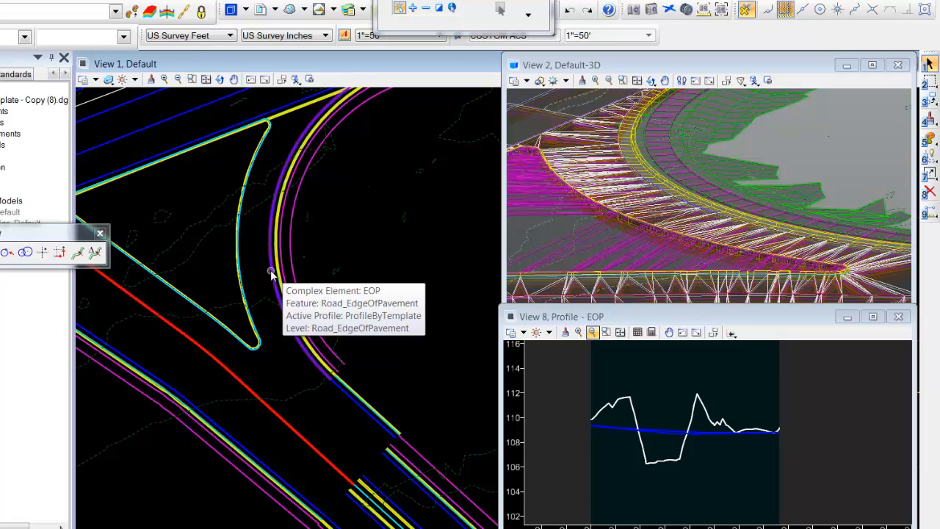
right_click(271, 273)
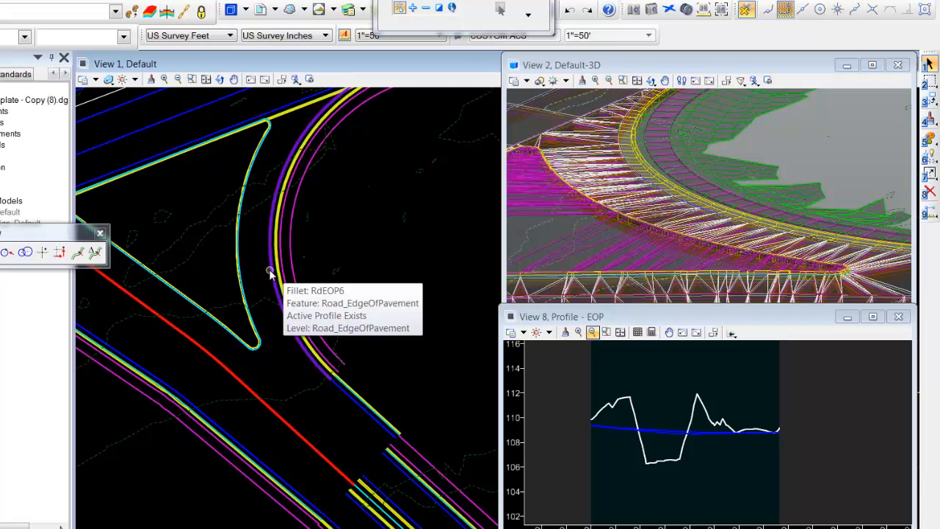
left_click(270, 272)
mouse_move(270, 271)
left_click(303, 263)
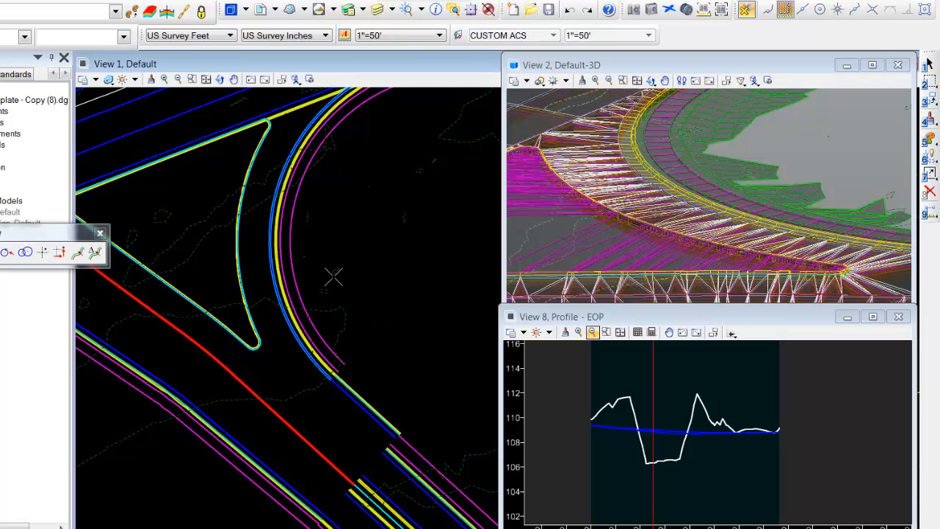
left_click(638, 385)
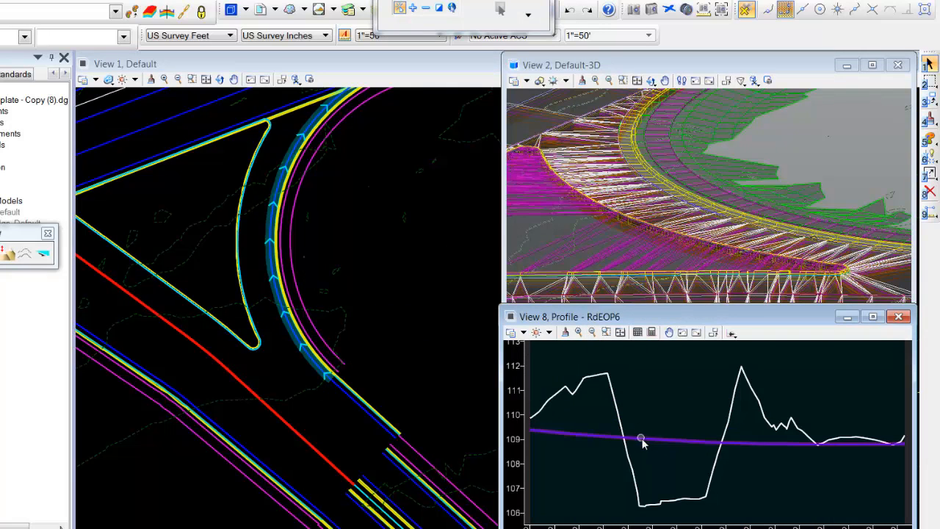
Draw two joined profile lines from the existing profile's start down to about station 0+68, elevation 108.1, and back up to its end.
left_click(729, 335)
left_click(767, 359)
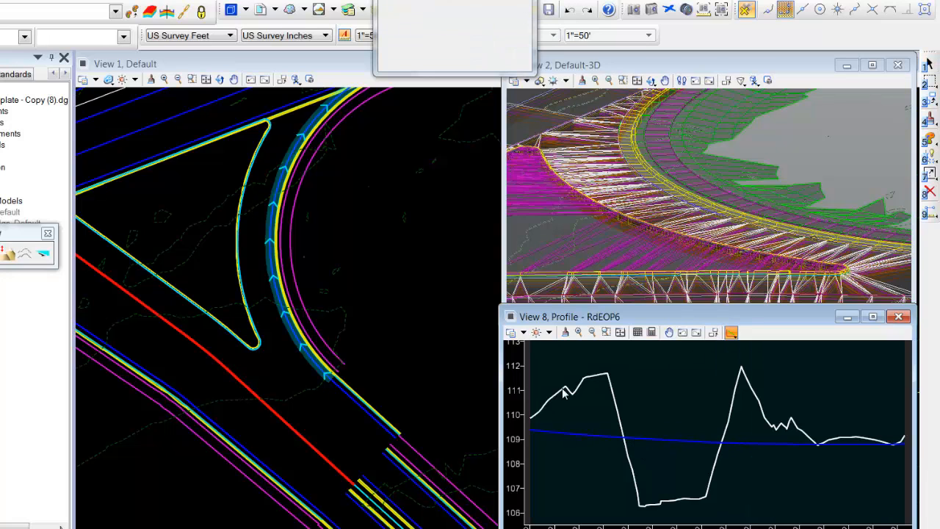
left_click(530, 430)
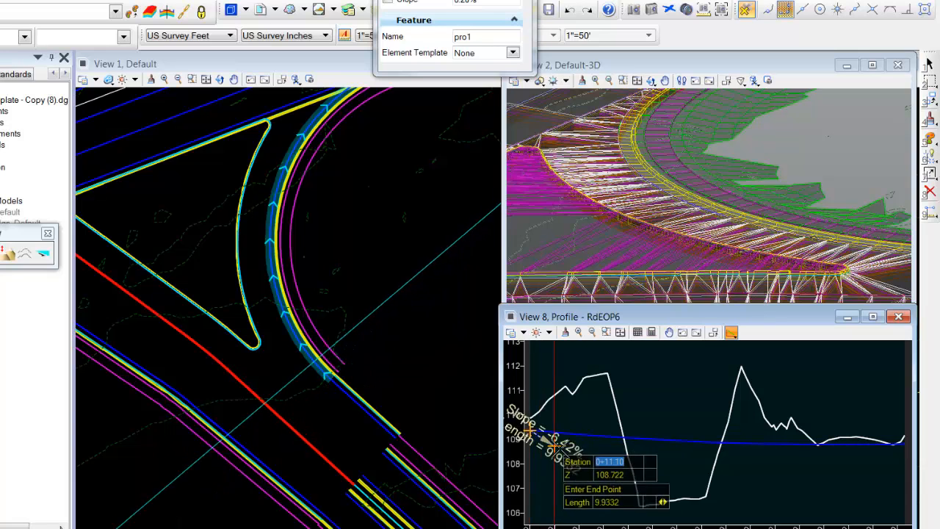
left_click(696, 459)
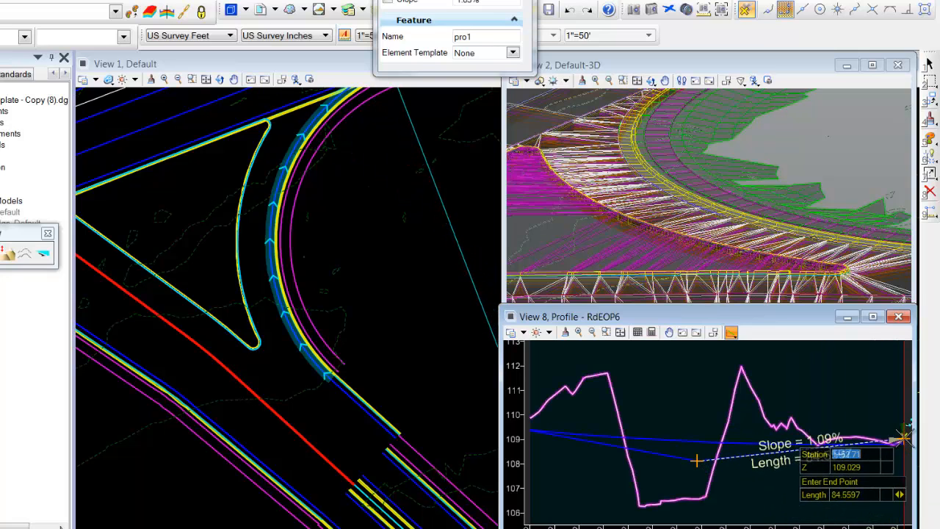
scroll(903, 451, "up", 2)
scroll(903, 451, "up", 3)
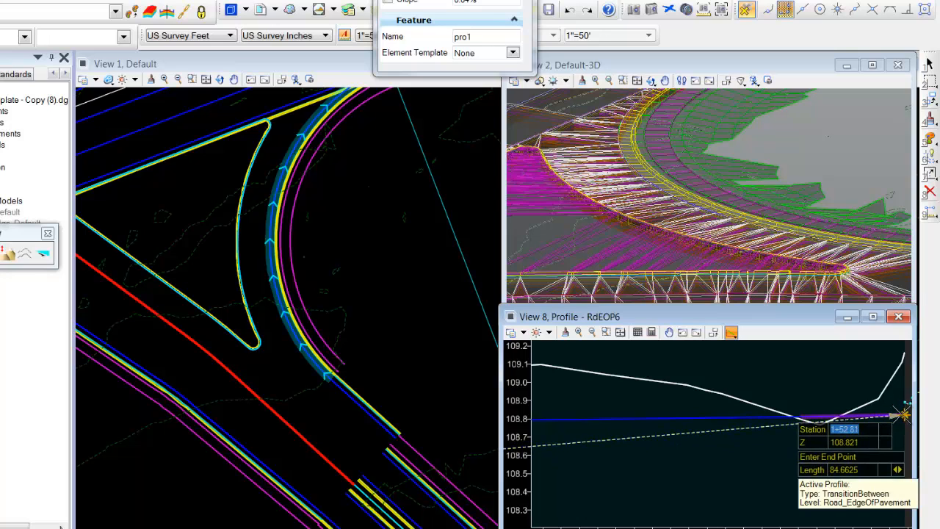
left_click(902, 415)
scroll(870, 430, "down", 4)
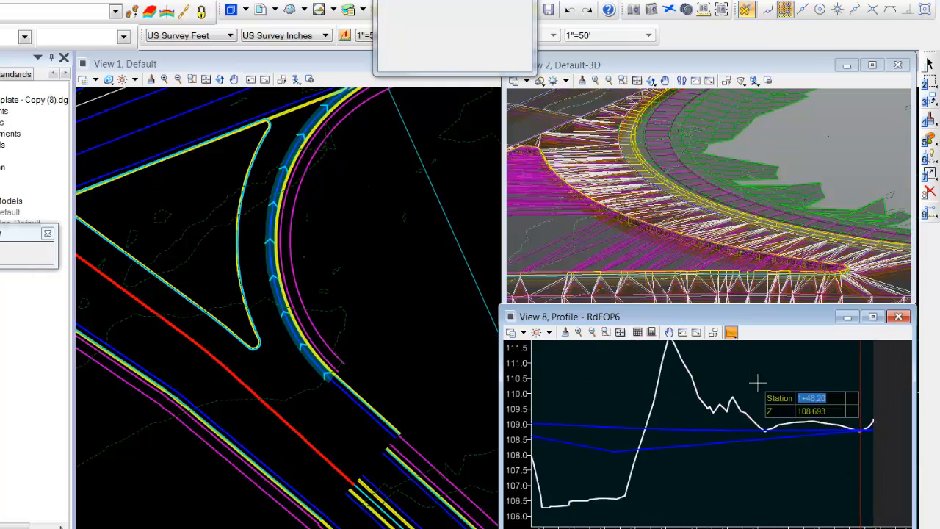
Connect the two profile lines with a 40 ft parabolic Profile Curve Between Elements, trimming both lines.
left_click(730, 332)
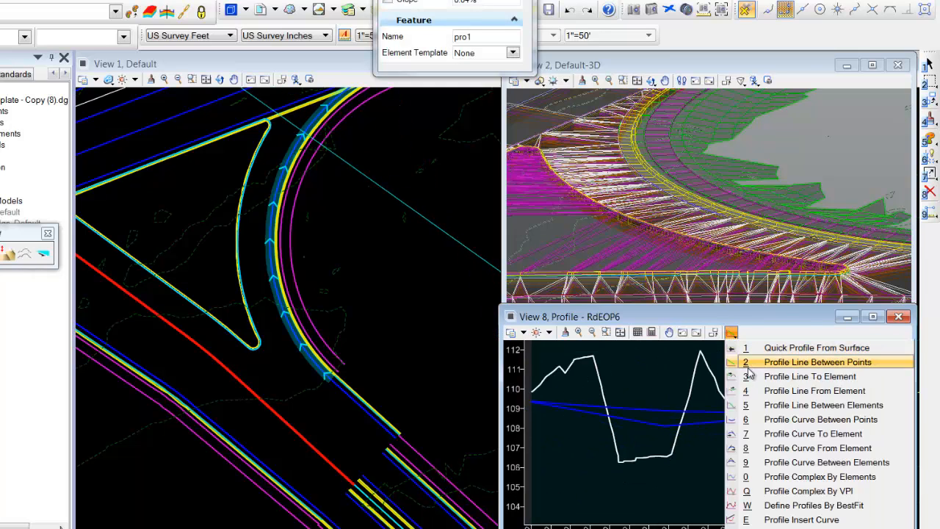
left_click(805, 462)
left_click(628, 417)
left_click(615, 424)
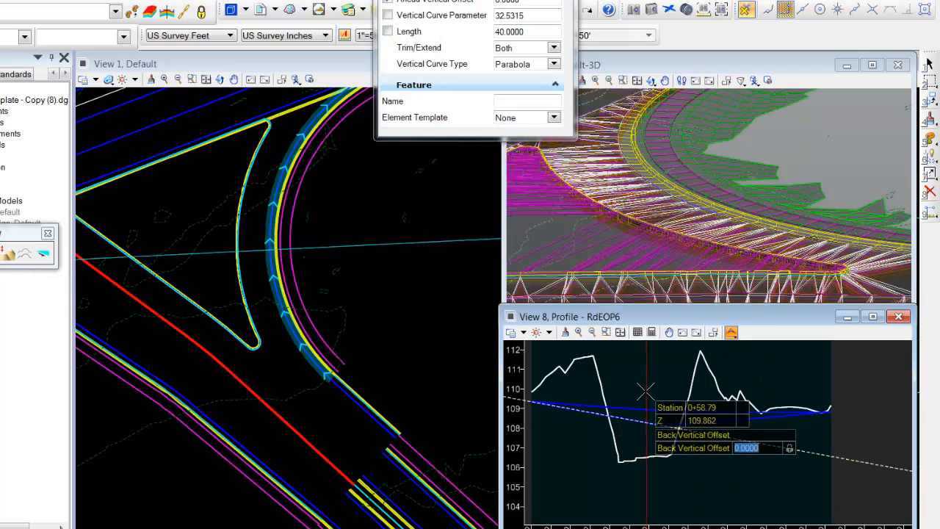
left_click(645, 392)
left_click(675, 409)
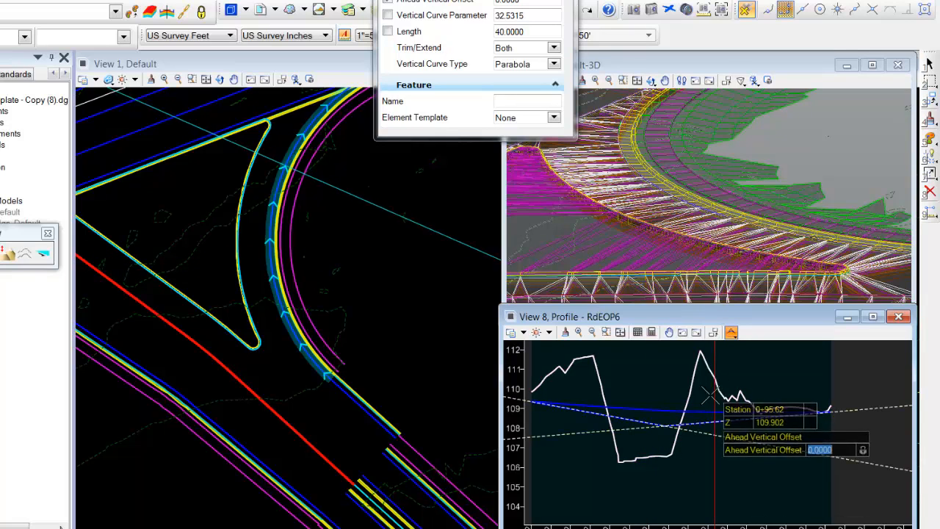
left_click(670, 416)
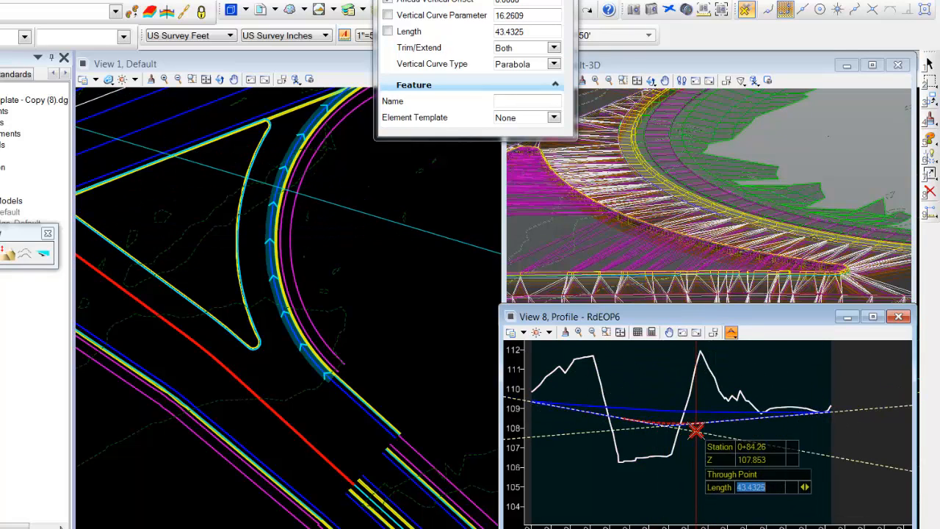
type("40")
key("Return")
left_click(646, 391)
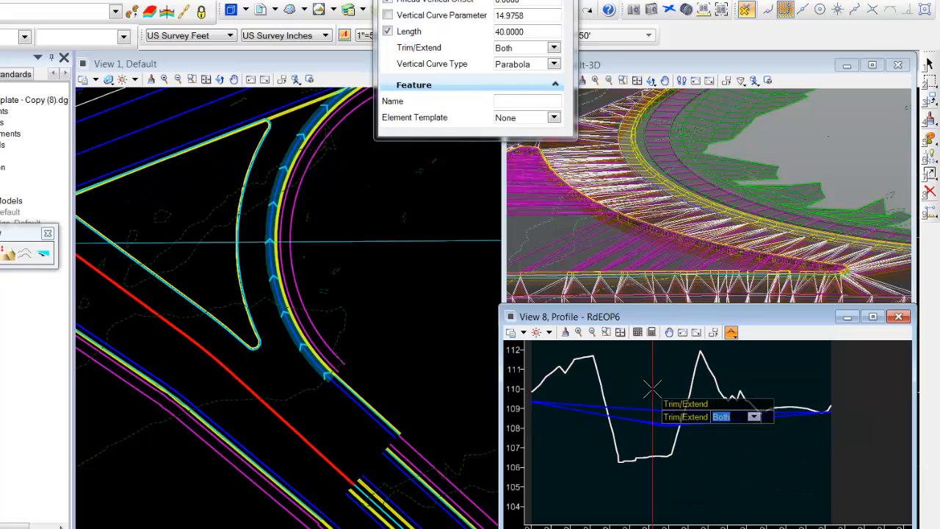
Combine the two profile lines and the curve into one complex profile by elements and make it the active profile.
left_click(731, 332)
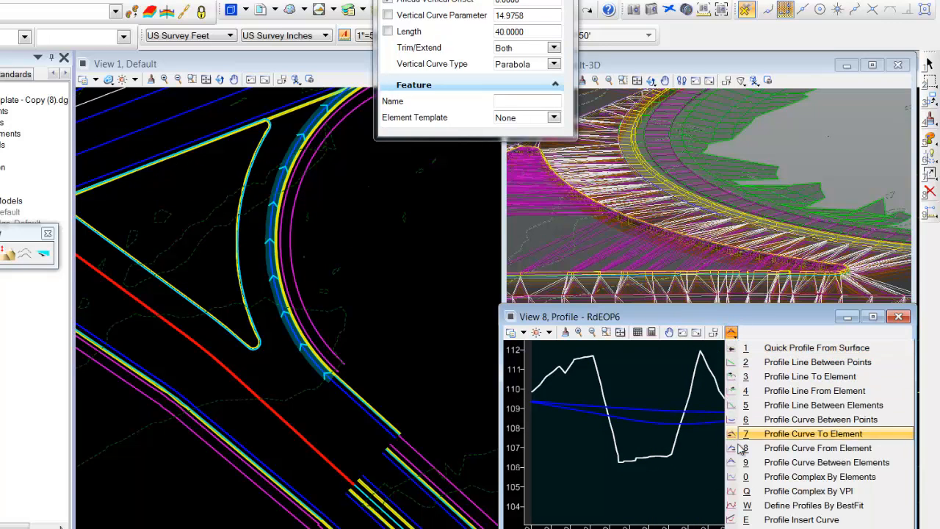
left_click(780, 478)
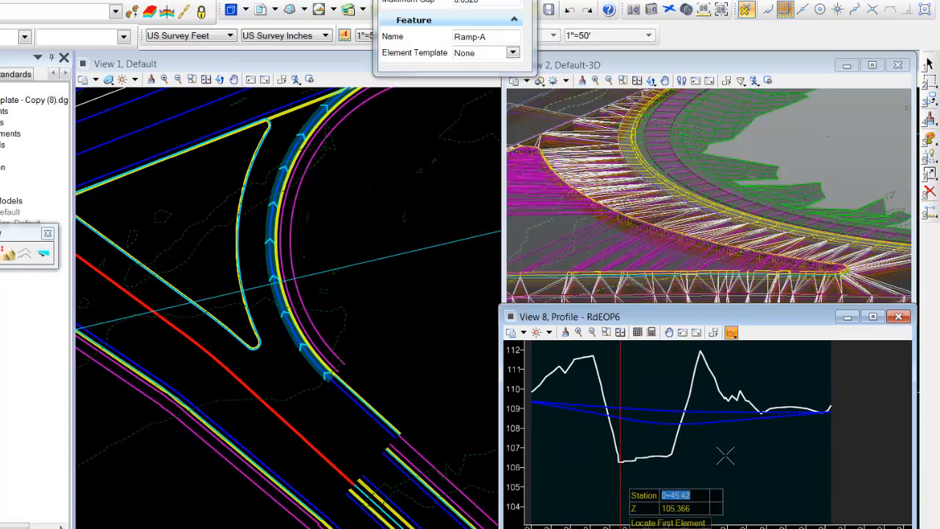
left_click(705, 421)
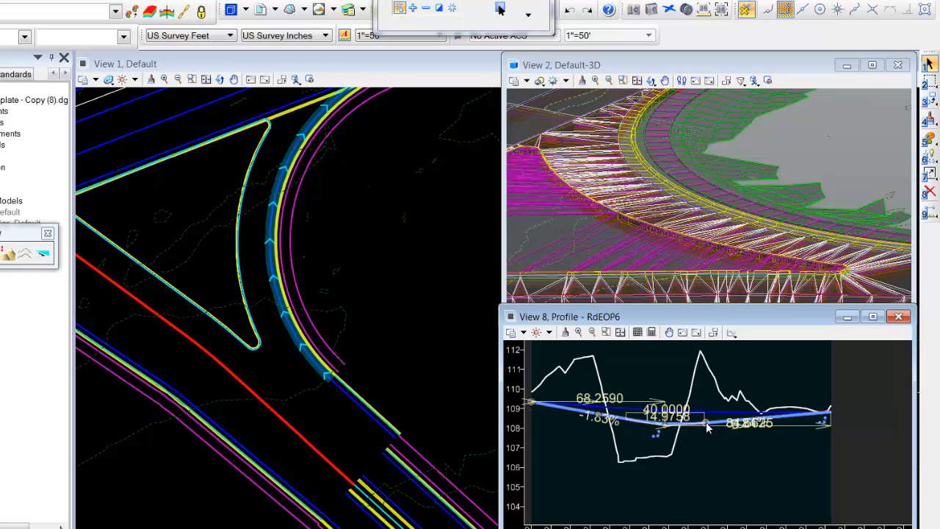
left_click(721, 421)
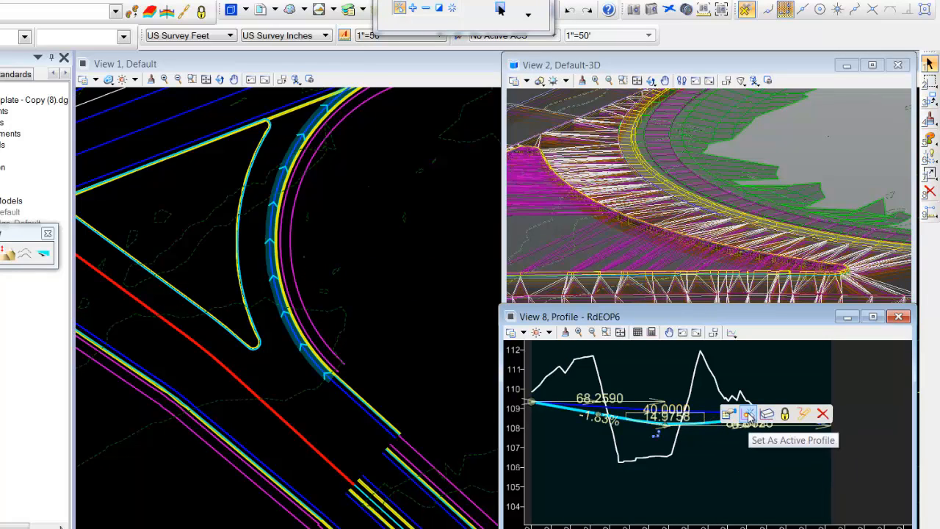
left_click(748, 415)
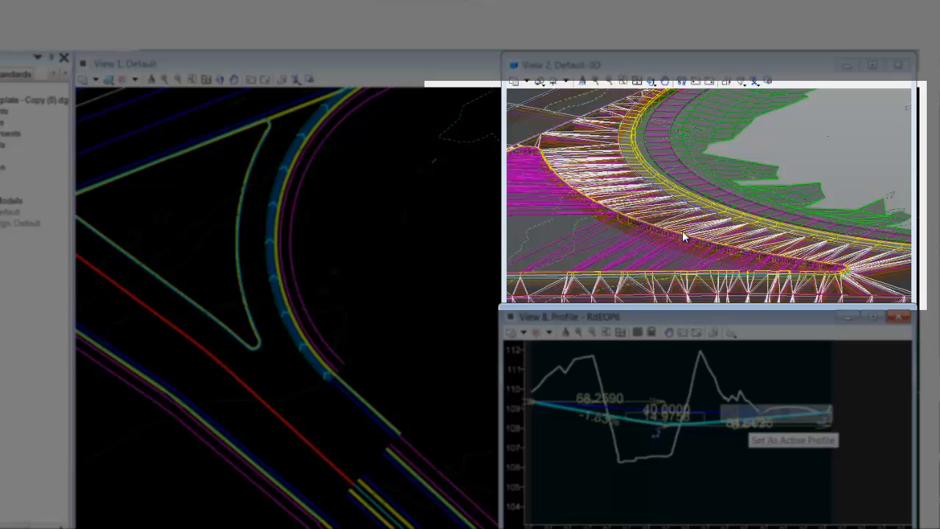
Lower the active curb return profile's vertical intersection point to about station 0+68.6, elevation 107.4.
middle_click_drag(680, 234, 677, 231, "shift")
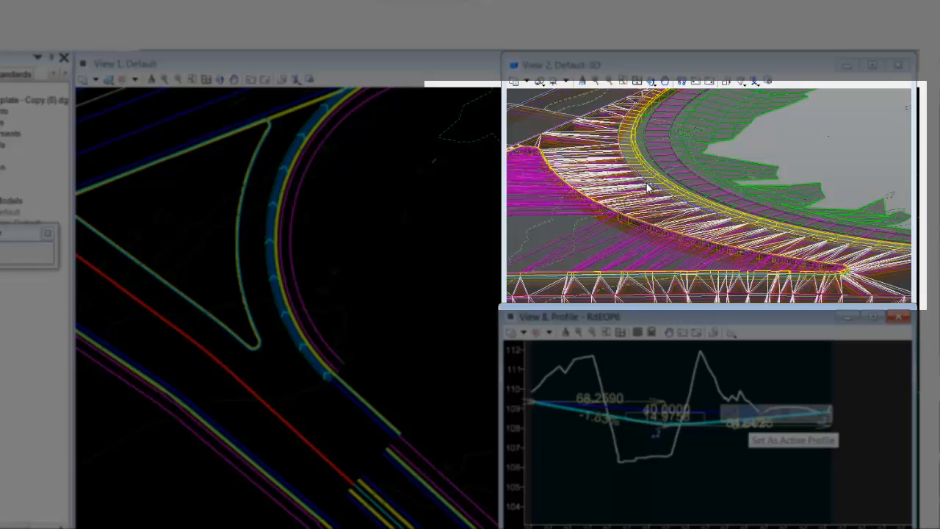
middle_click_drag(646, 187, 680, 217, "shift")
scroll(674, 204, "up", 5)
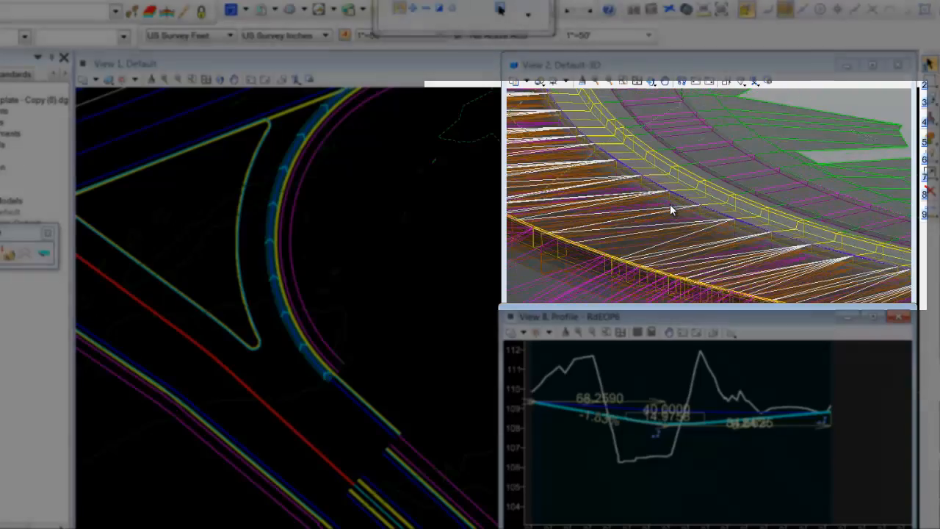
scroll(669, 213, "down", 2)
scroll(669, 216, "down", 2)
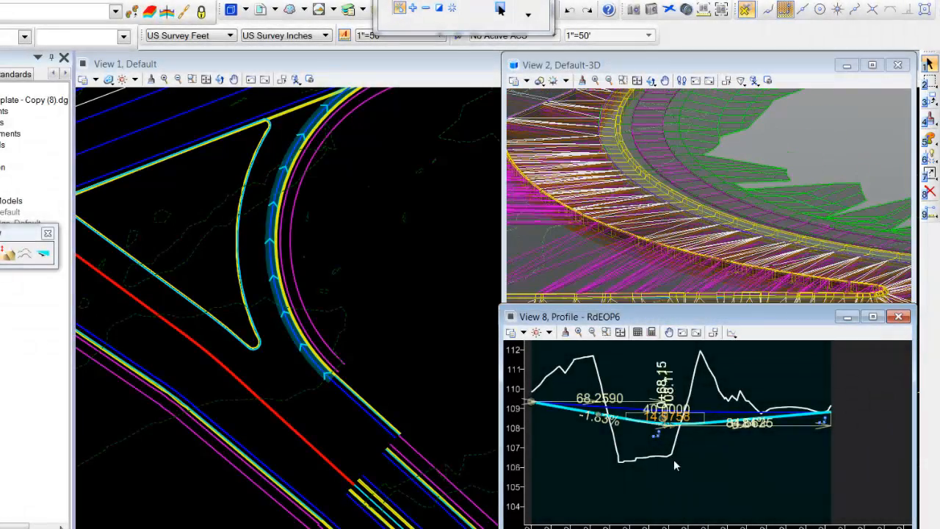
scroll(665, 434, "up", 3)
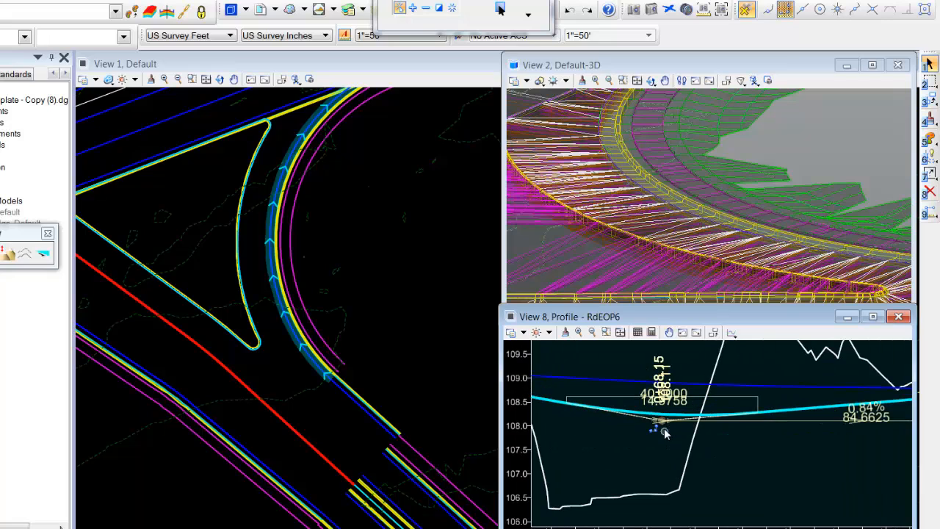
left_click_drag(663, 434, 665, 458)
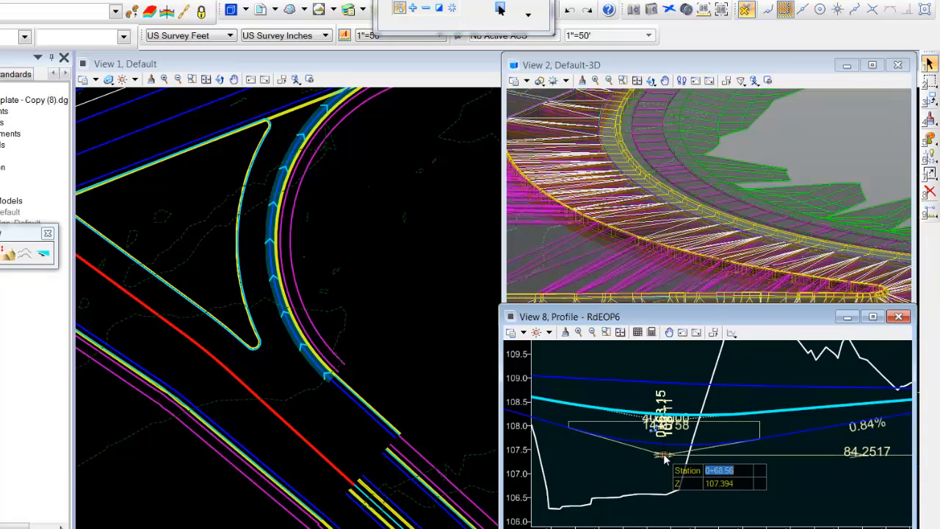
left_click(663, 454)
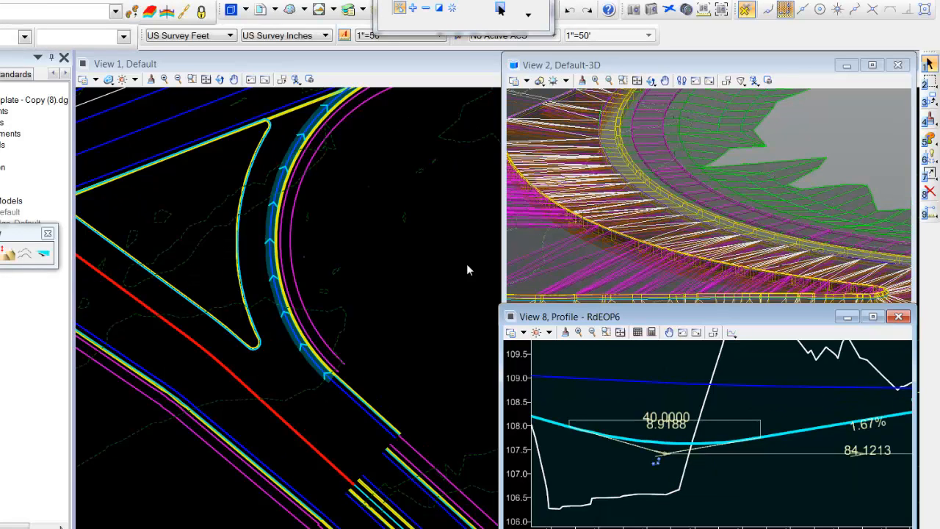
scroll(682, 238, "down", 4)
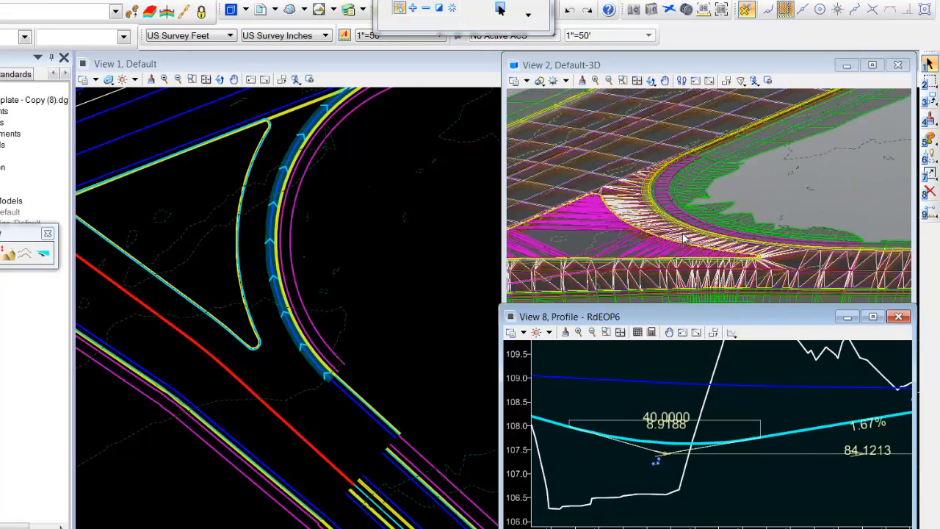
scroll(683, 238, "down", 2)
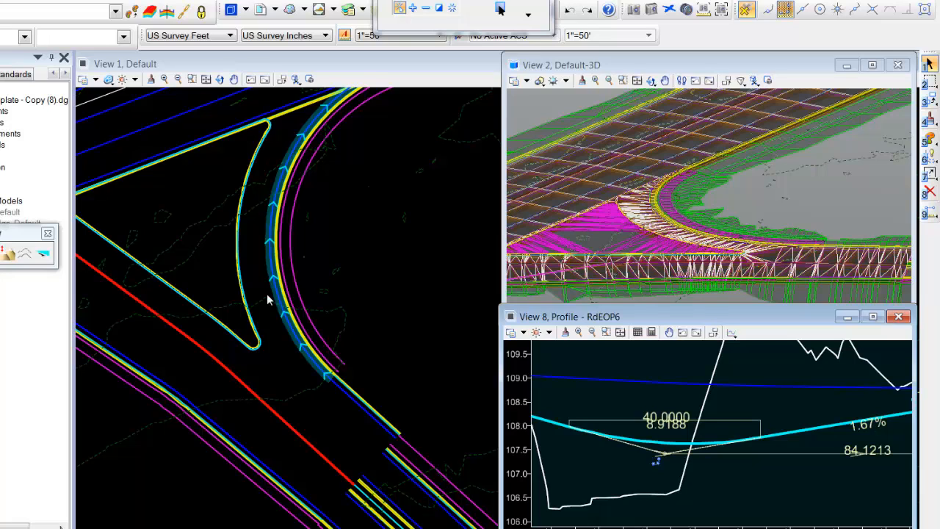
left_click(414, 296)
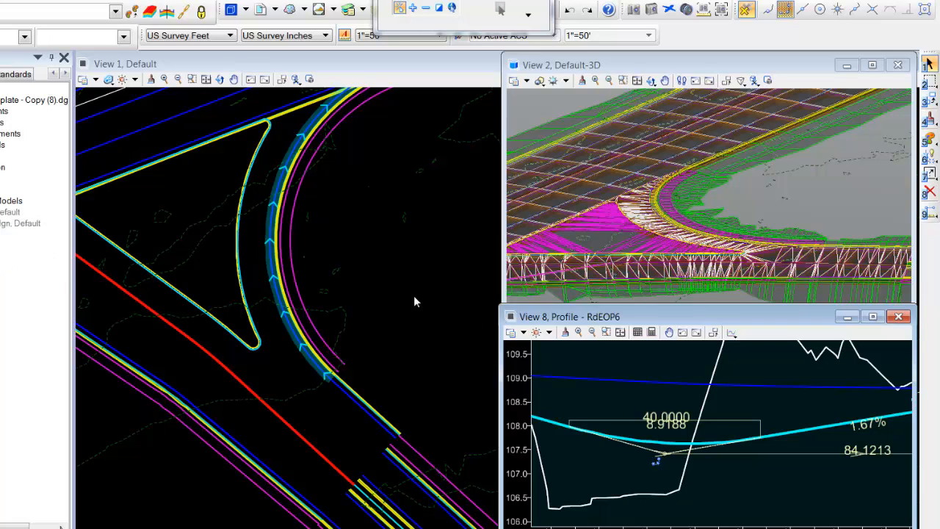